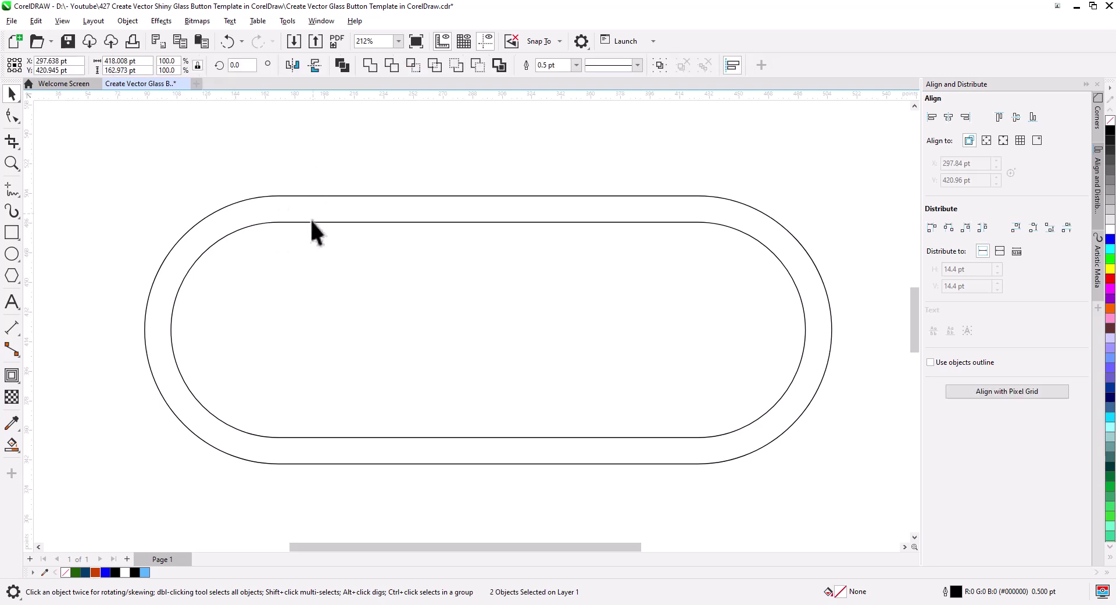
Step: Fill the outer rounded rectangle with dark green
click(290, 197)
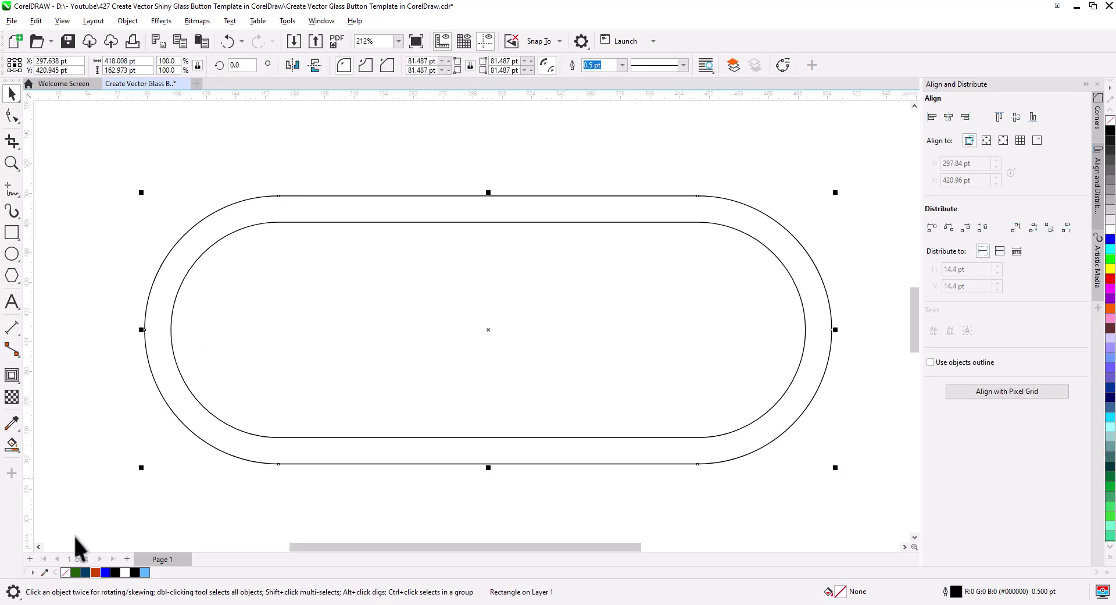
click(75, 573)
click(165, 499)
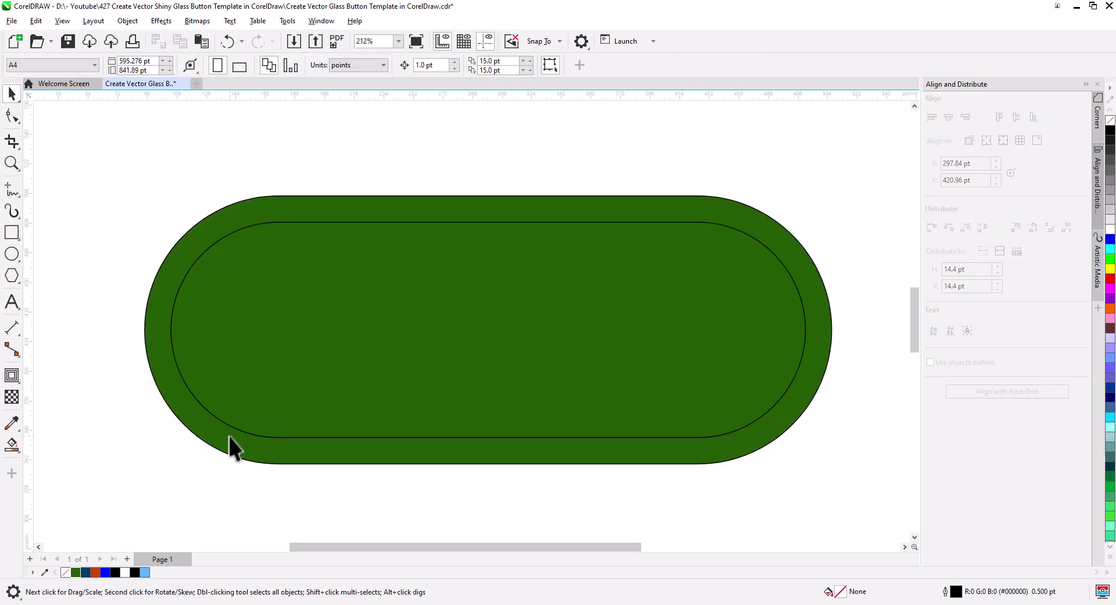
Step: Duplicate the inner rounded rectangle straight down by about 71 pt so the copy overlaps its lower half
click(233, 429)
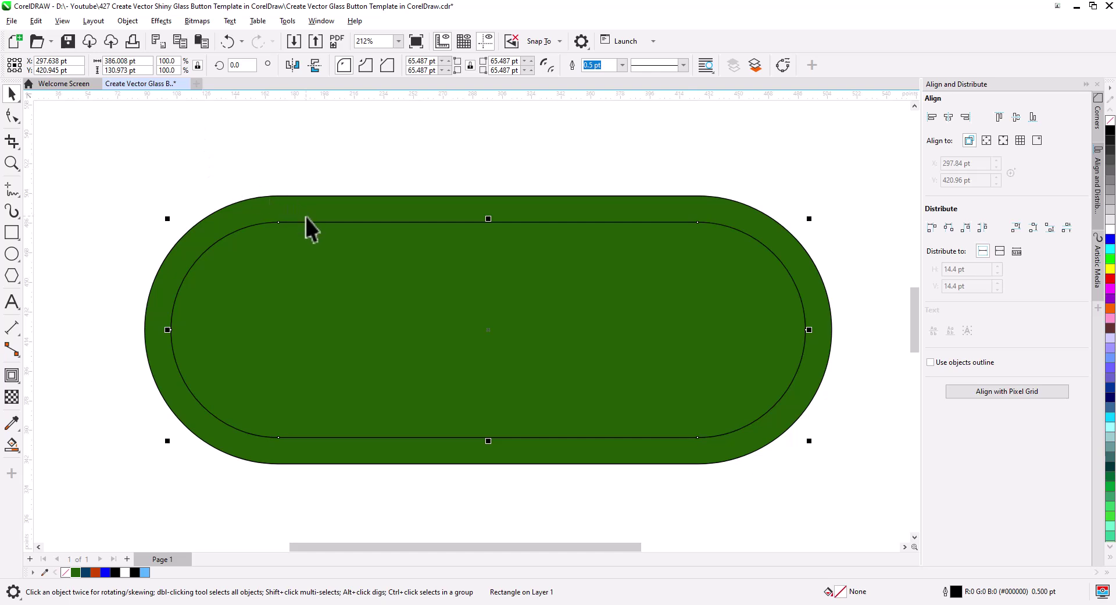
drag(305, 219, 323, 343)
click(350, 370)
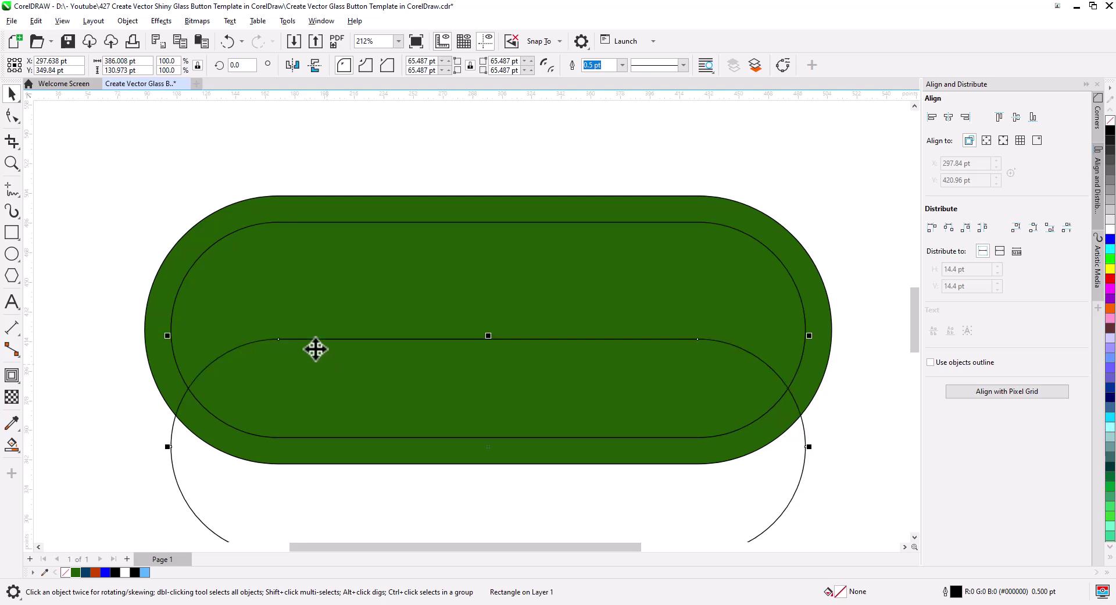
Step: Smart Fill the overlap between the inner rounded rectangle and its lowered copy with blue, and delete the lowered copy
click(16, 448)
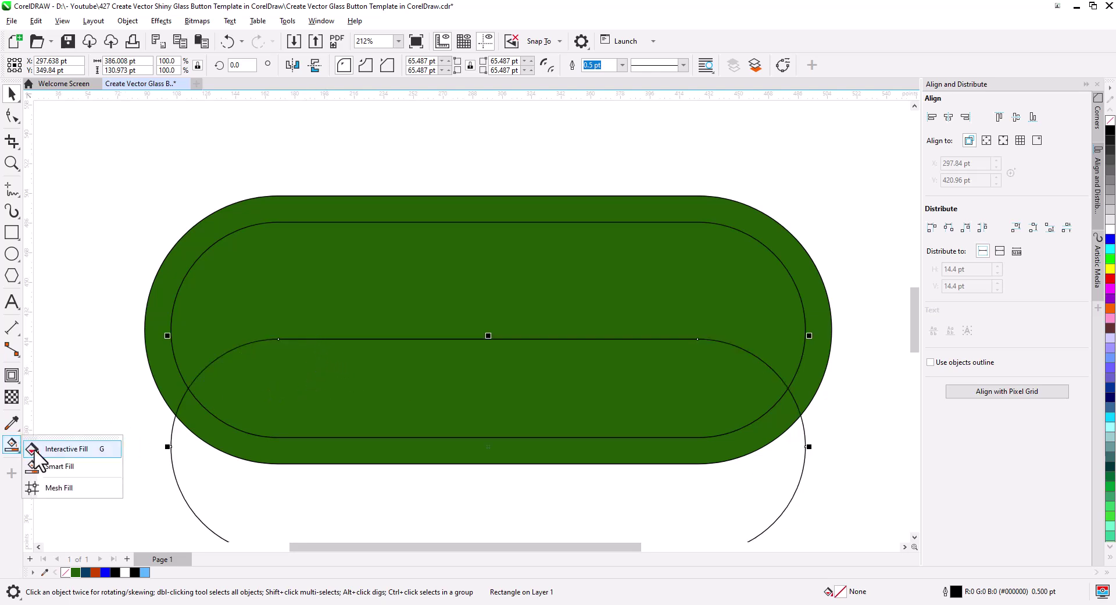
click(44, 466)
click(321, 393)
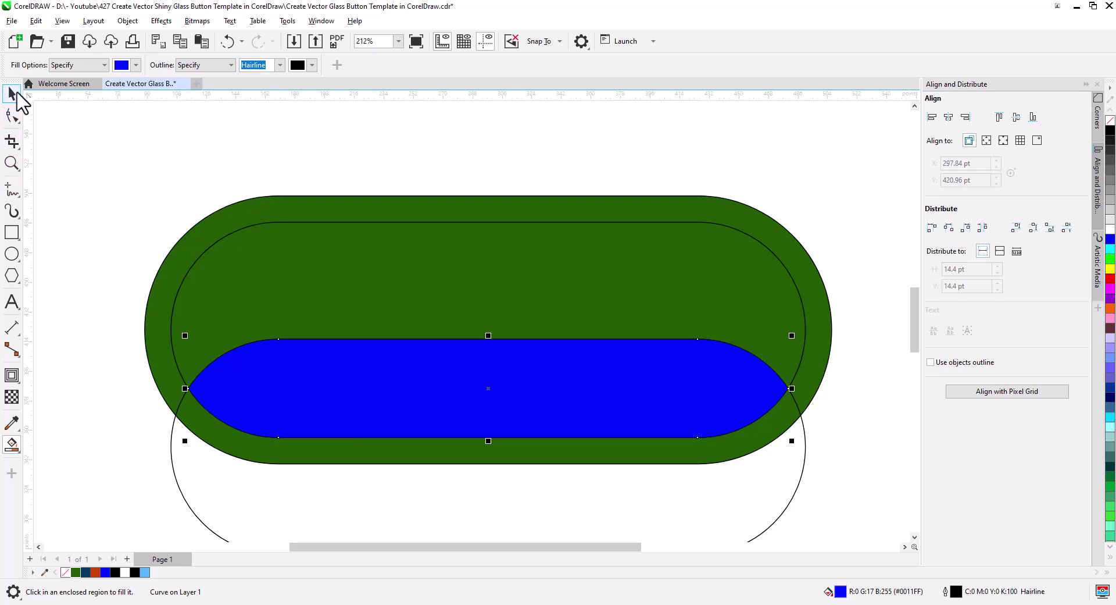
click(16, 93)
click(236, 491)
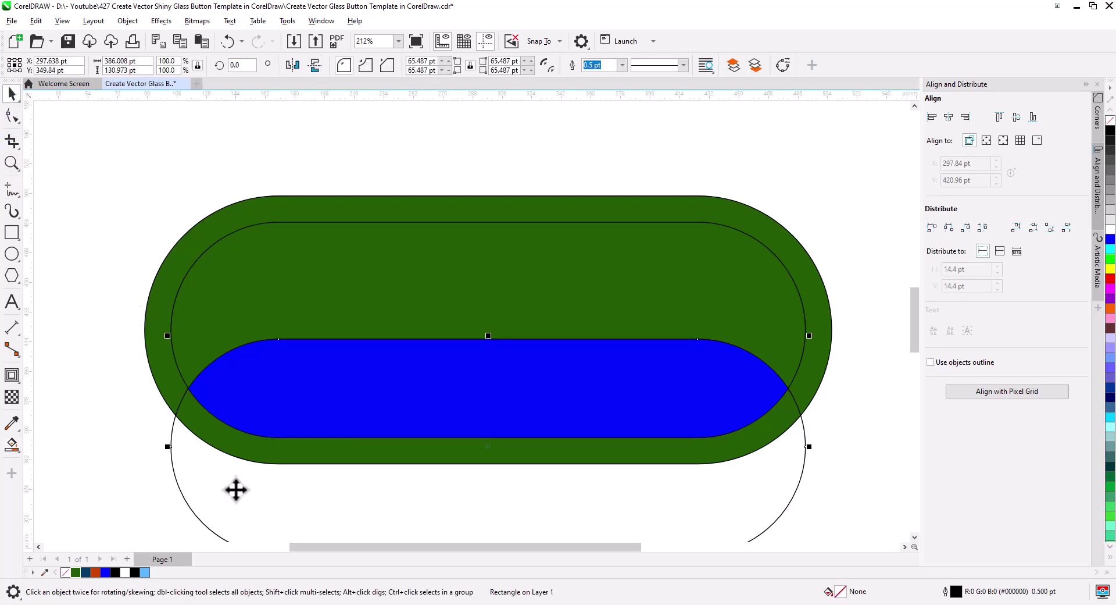
key(Delete)
Step: Fill the inner rounded rectangle with white and remove its outline
click(329, 299)
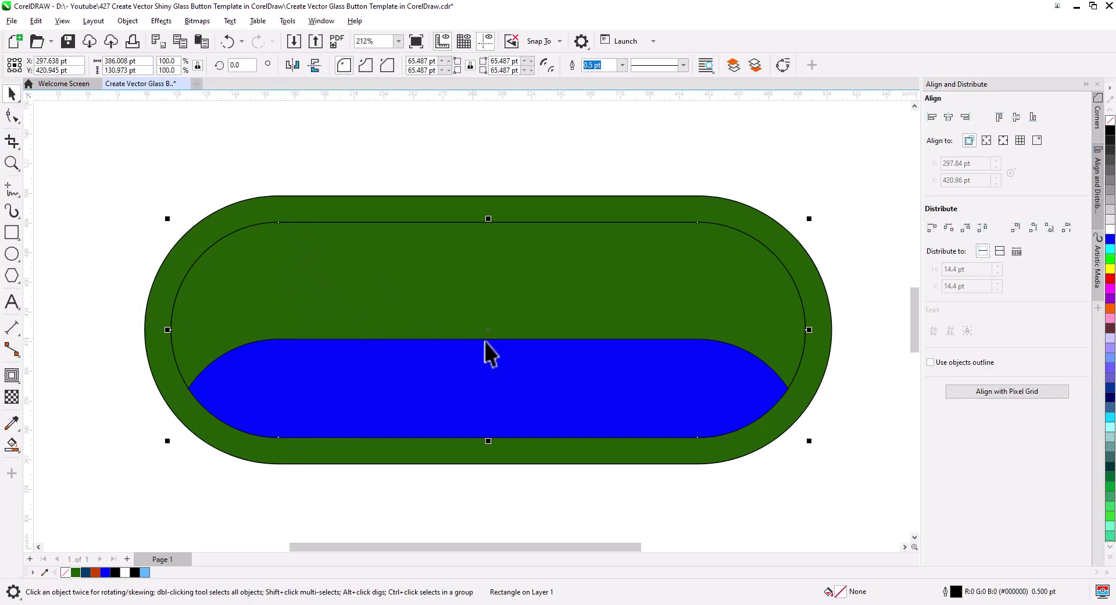
click(1110, 229)
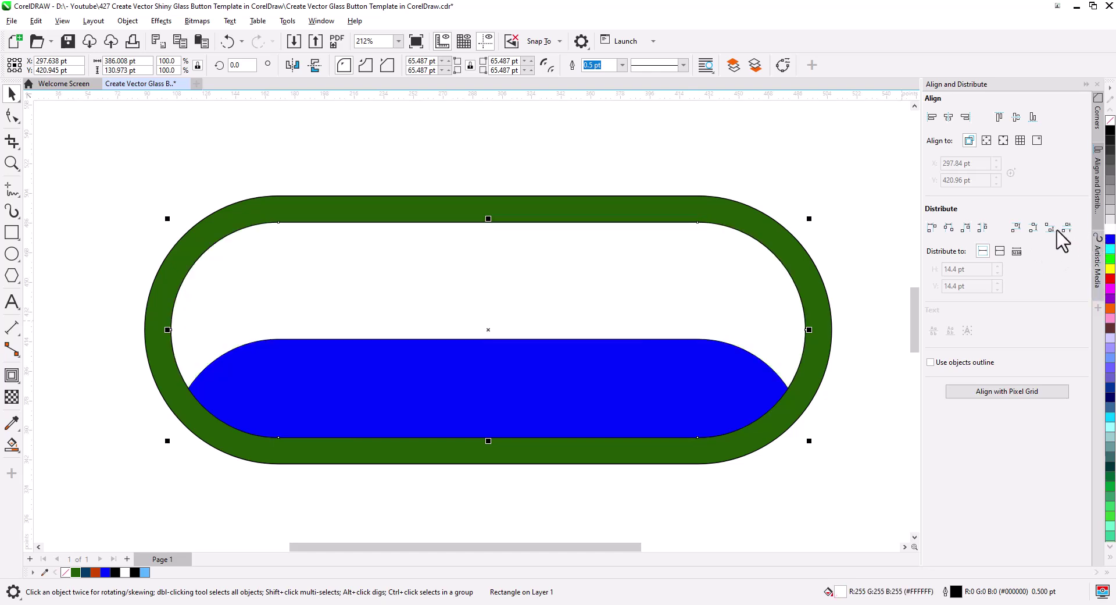
right_click(1110, 120)
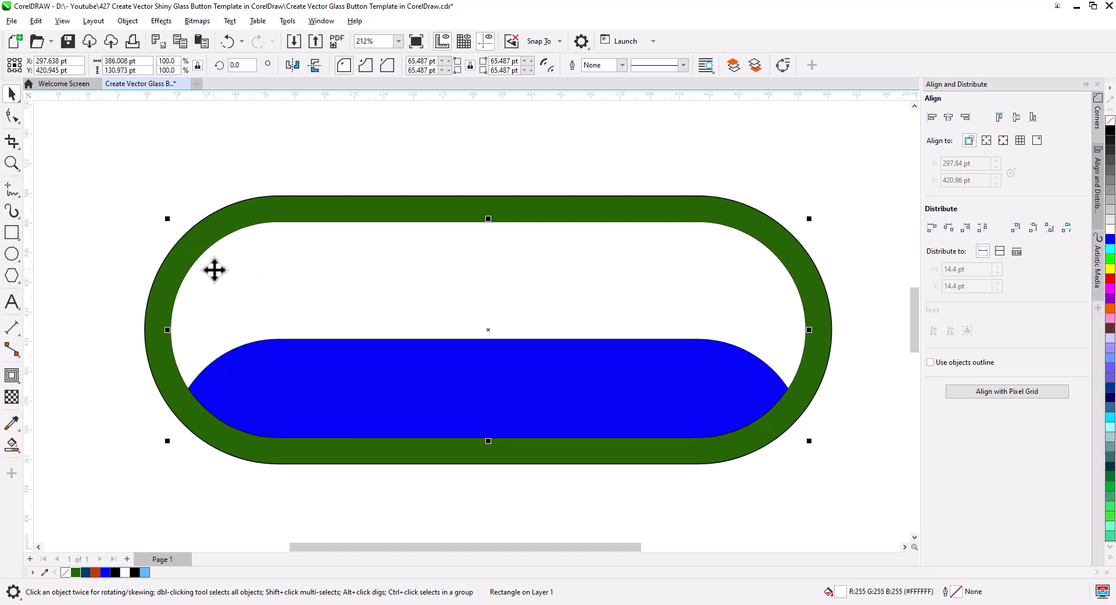
Step: Apply a vertical fountain transparency to the white inner shape, fading from just above its top edge to nothing before its middle
click(12, 396)
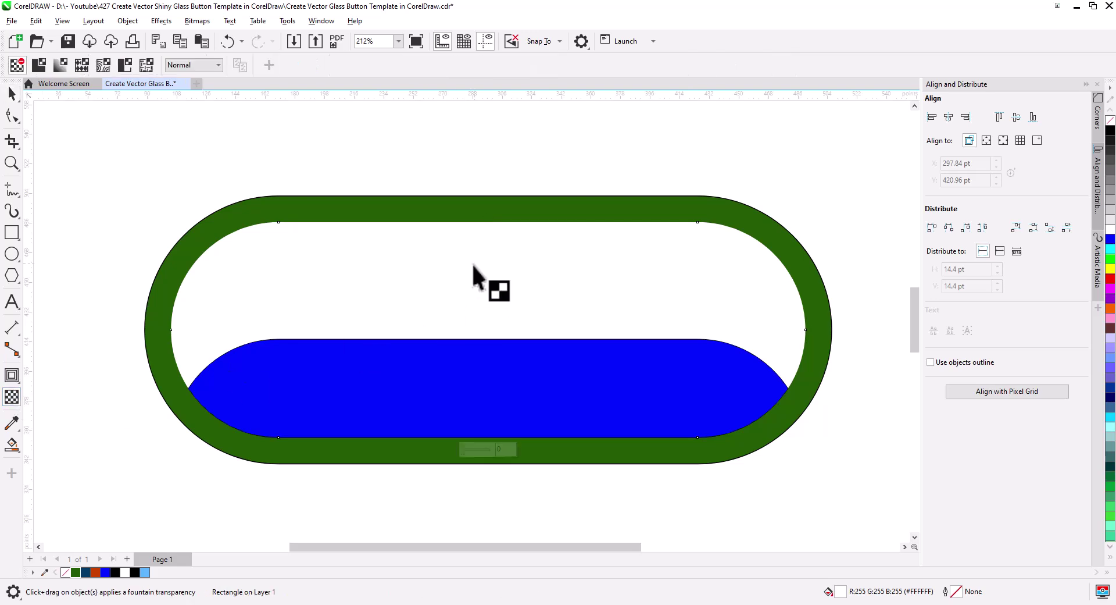
drag(482, 223, 484, 306)
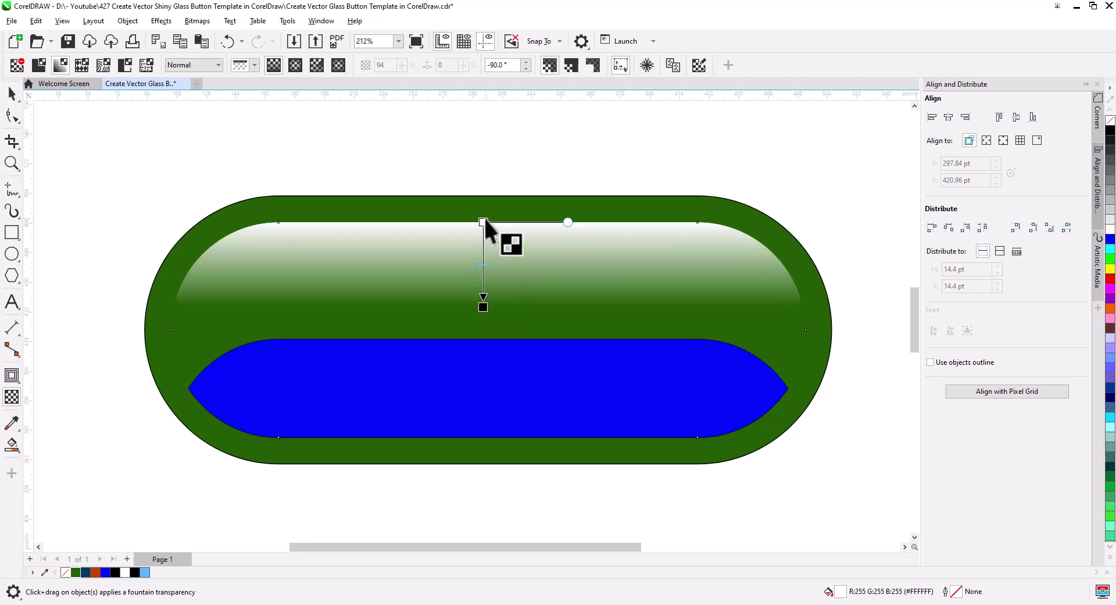
drag(484, 222, 484, 215)
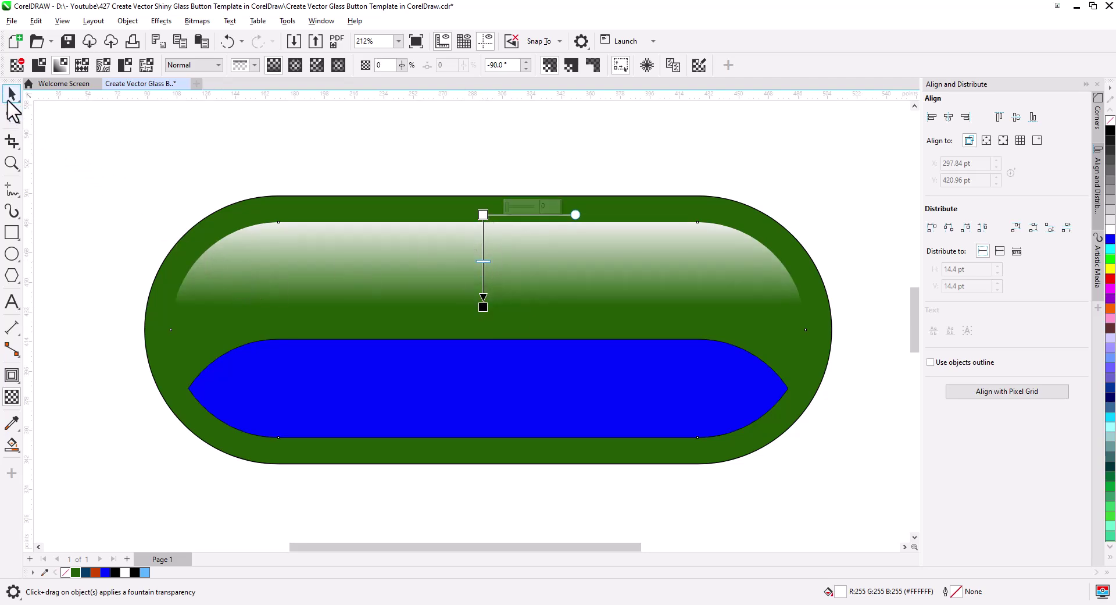
click(8, 102)
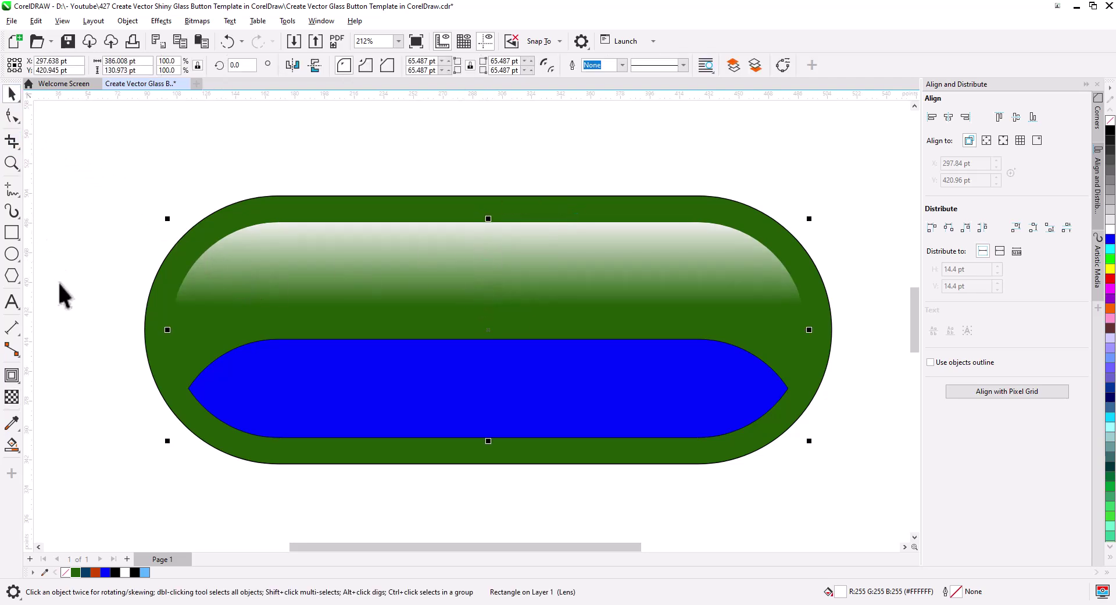
Step: Set the merge mode of the faded white highlight's transparency to Hard Light
click(11, 397)
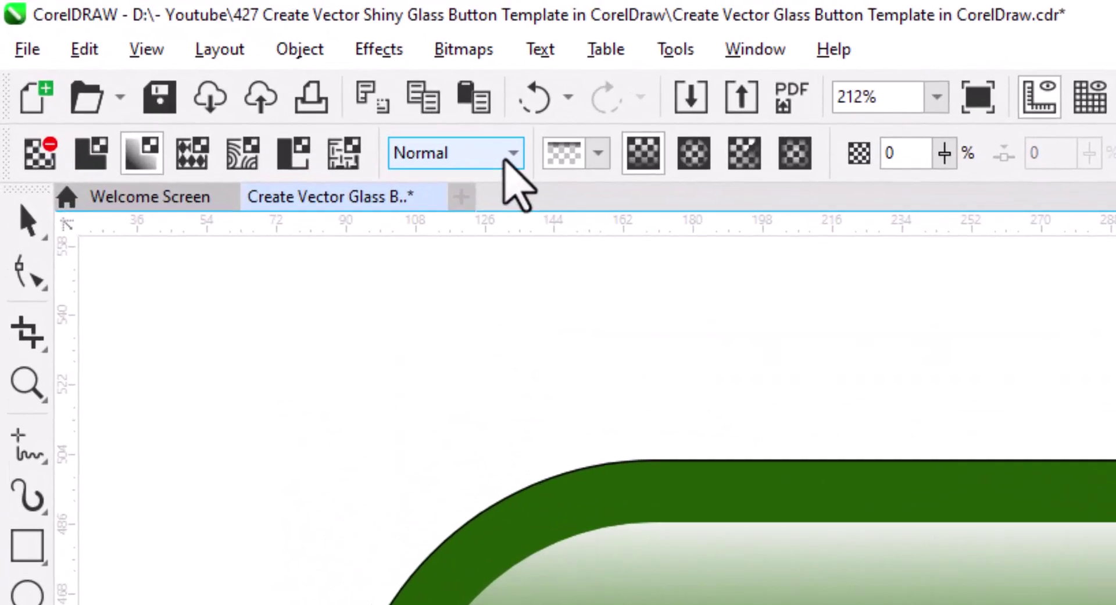
click(504, 160)
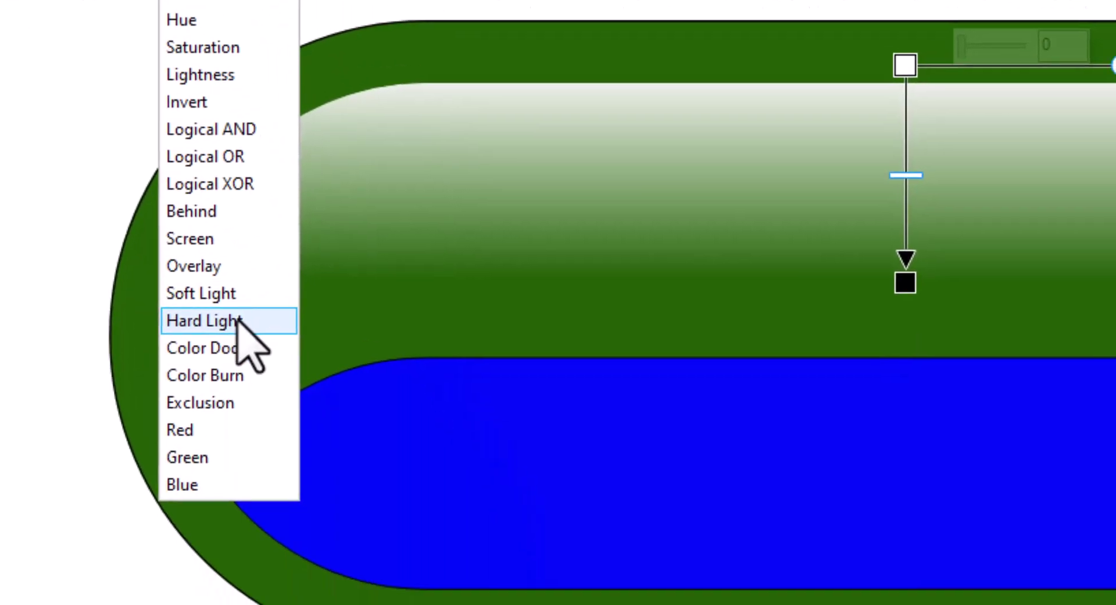
click(465, 604)
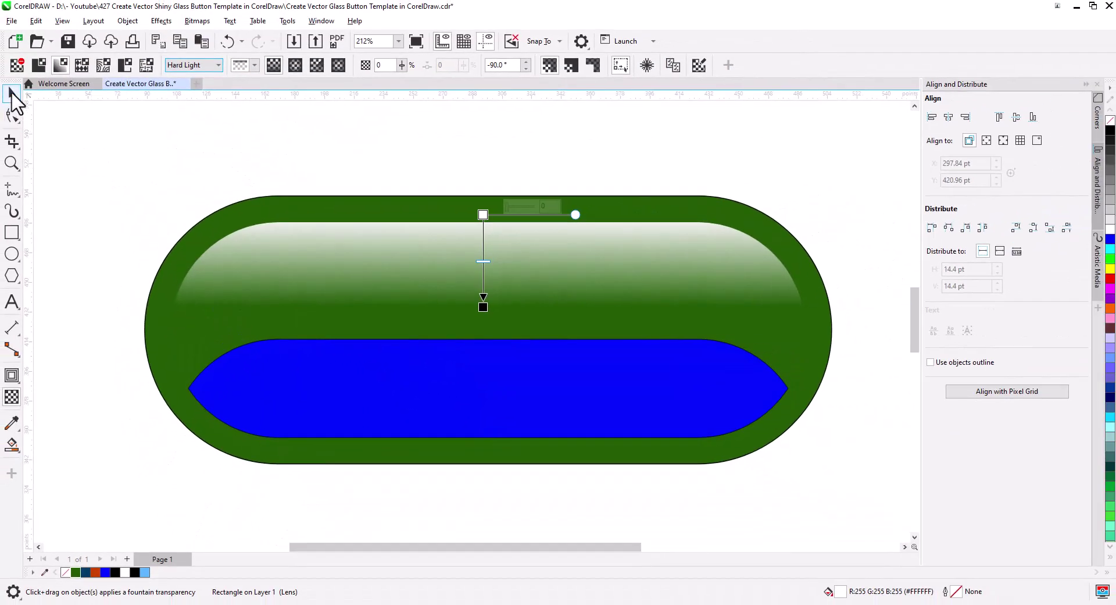
click(13, 95)
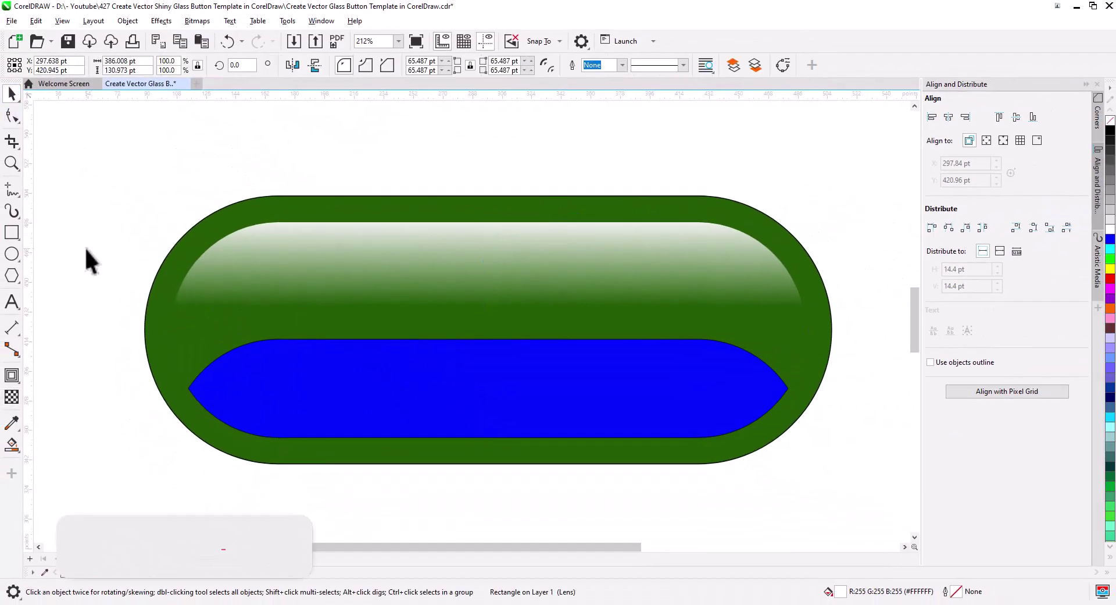
Step: Recolor the blue overlap shape to white and remove its outline
click(321, 406)
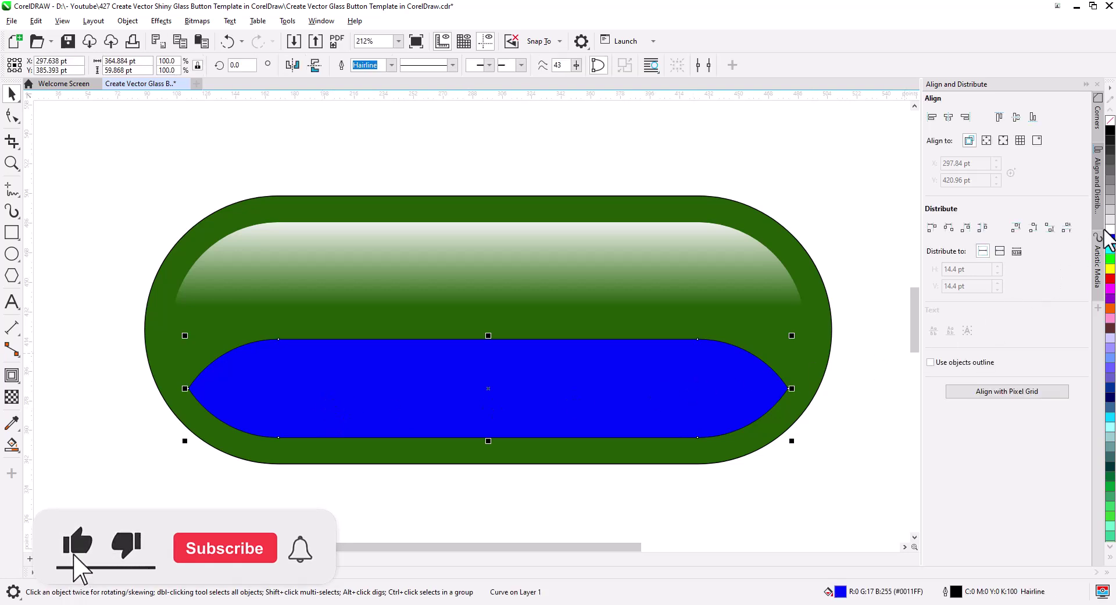
click(1110, 229)
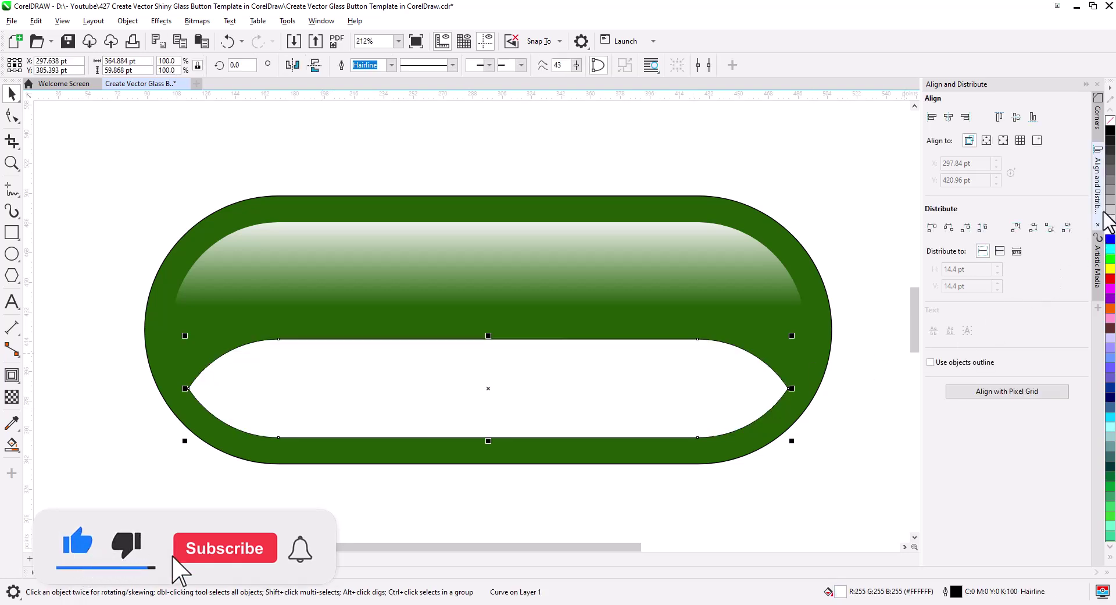
right_click(1110, 120)
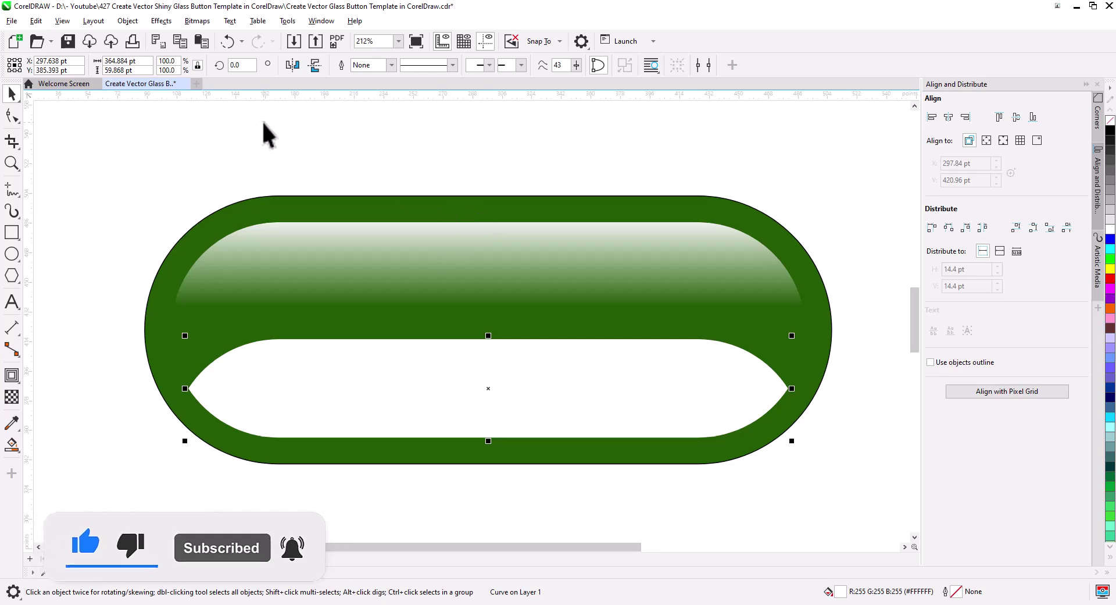
Step: Apply a Gaussian Blur with a radius of about 46.4 pixels to the lower white shape
click(161, 21)
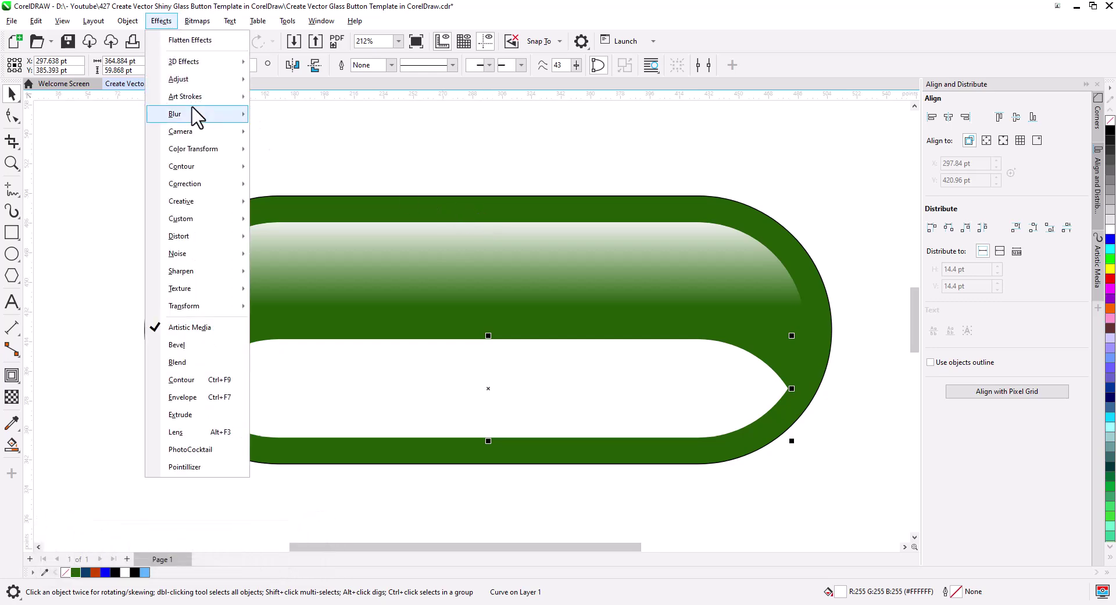
mouse_move(210, 116)
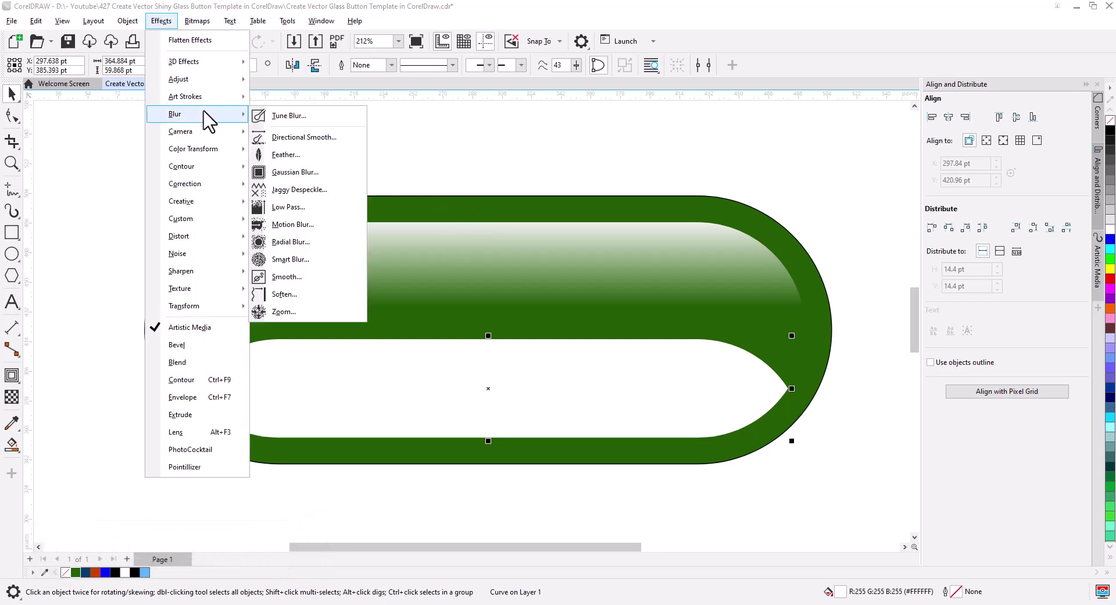
click(314, 172)
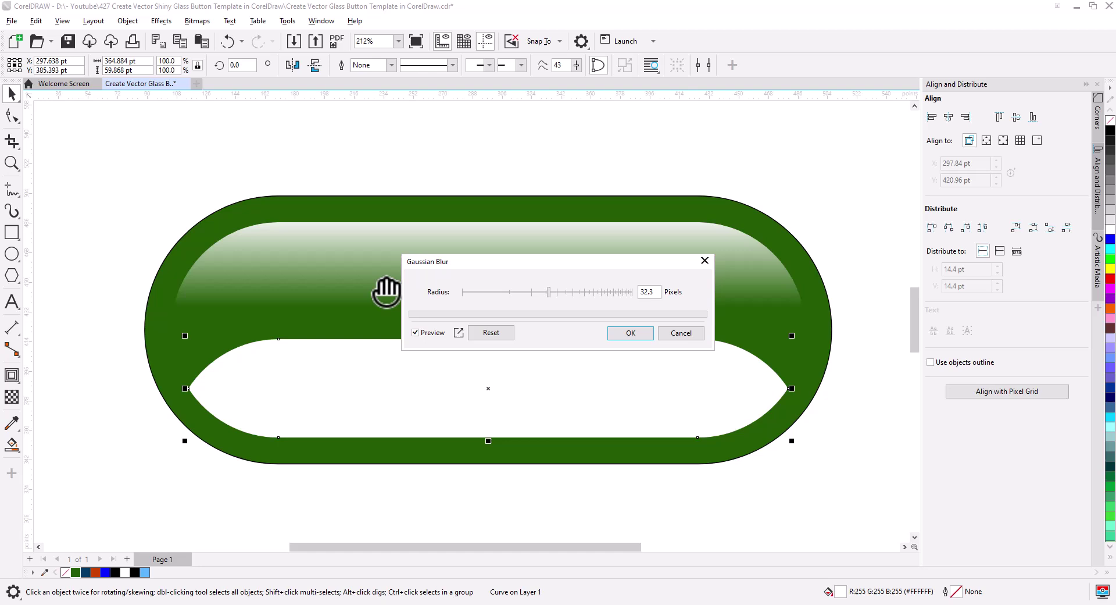
click(560, 292)
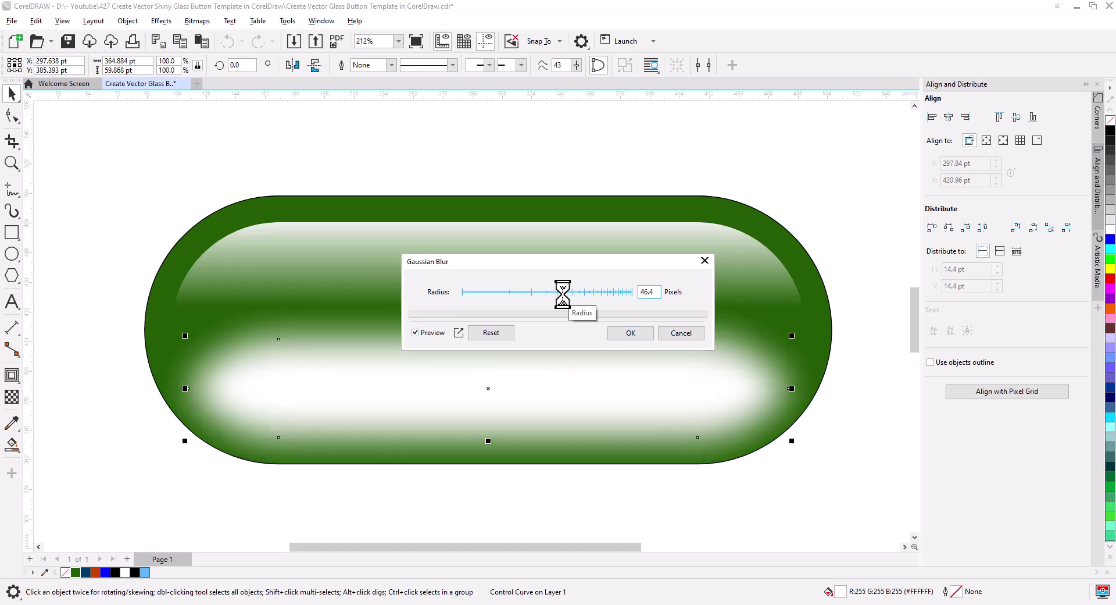
click(631, 333)
Step: Set the blurred white shape's transparency merge mode to Overlay
click(11, 397)
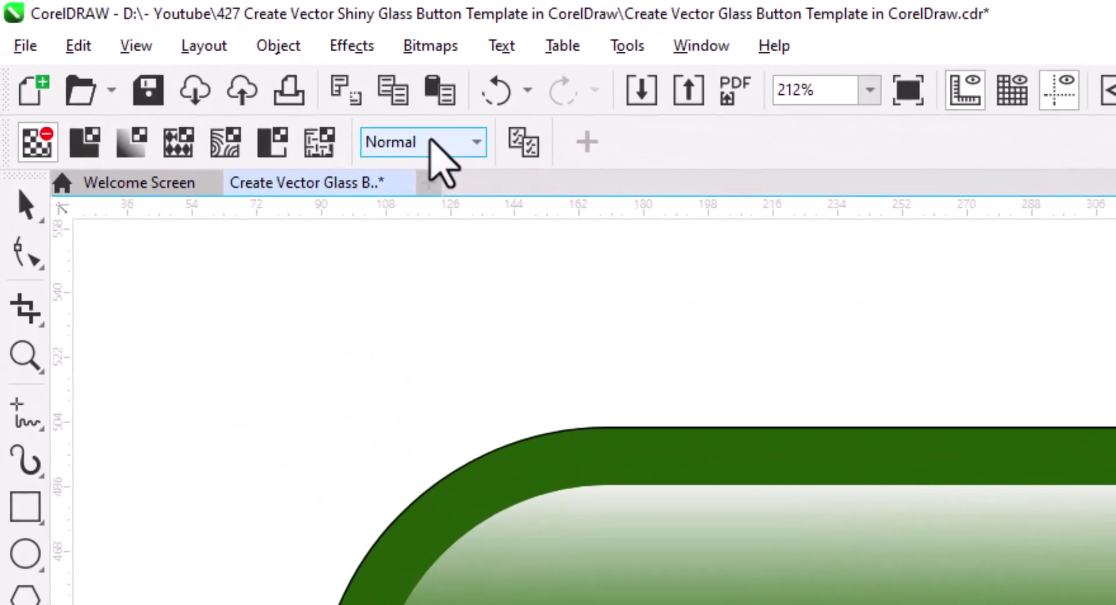
click(273, 89)
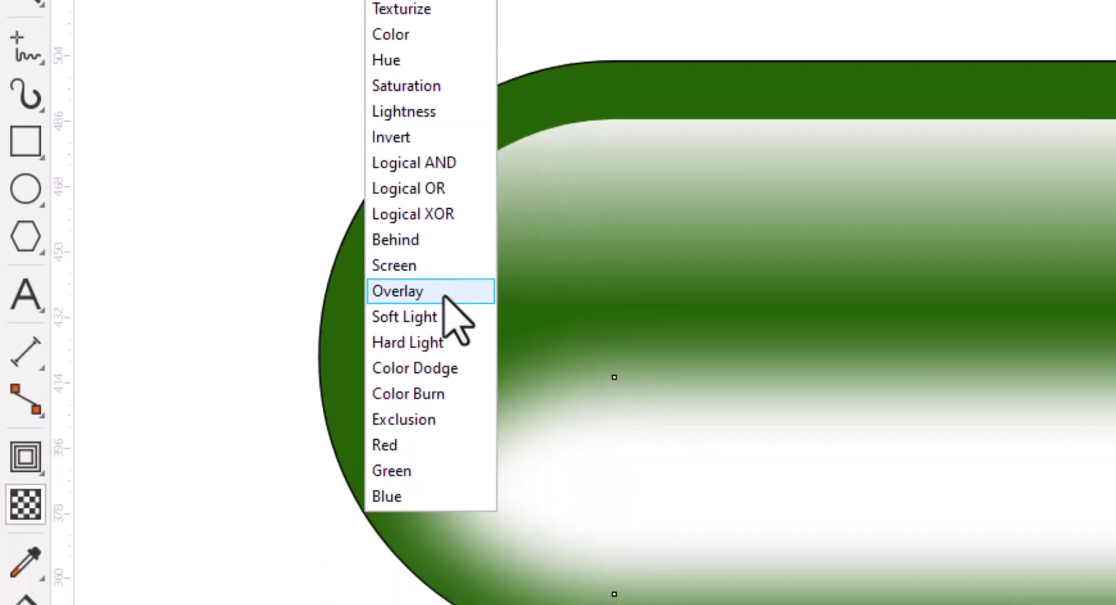
click(444, 296)
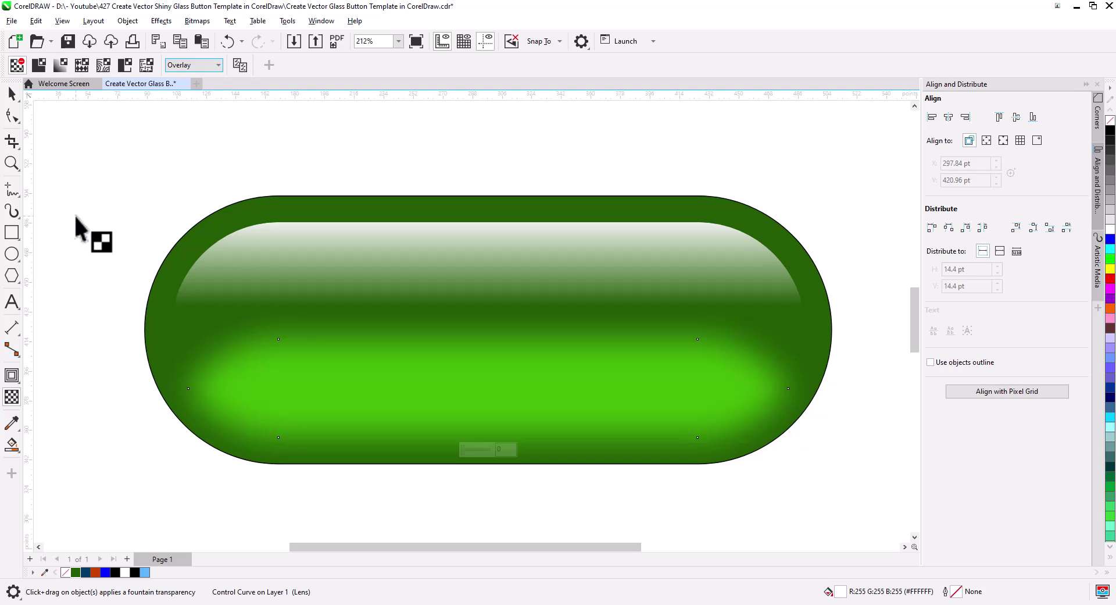
click(12, 93)
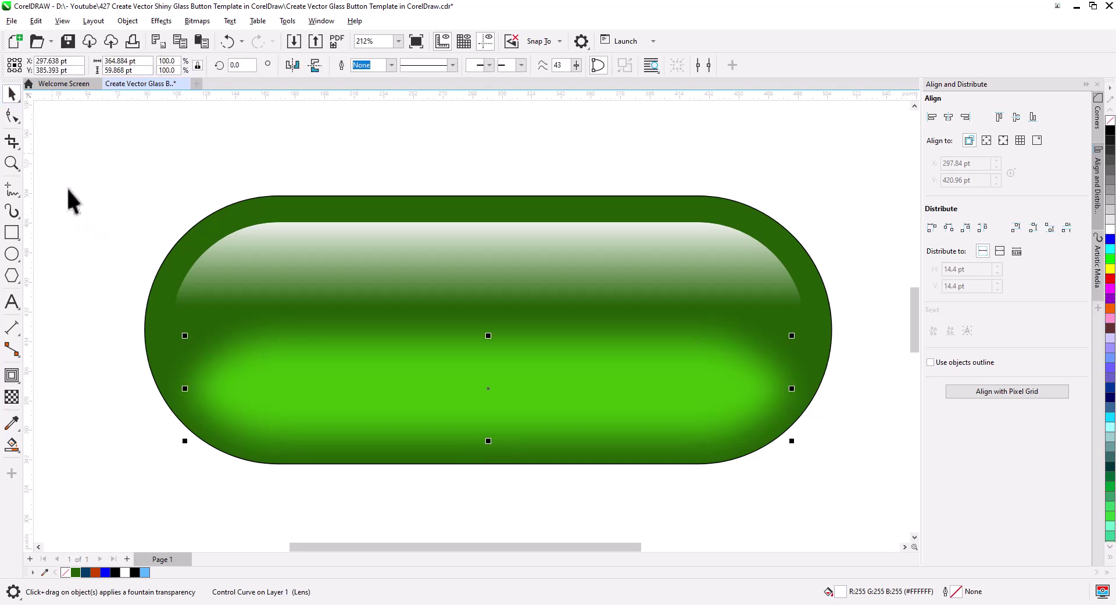
key(Escape)
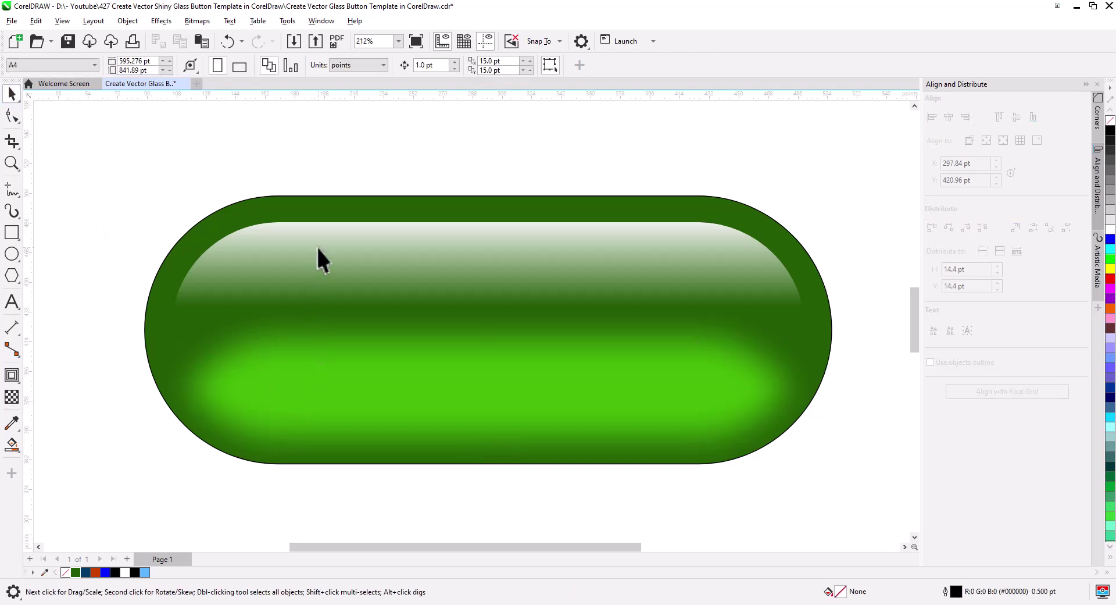
Step: PowerClip the upper highlight and the blurred lower glow inside the dark green rounded rectangle
click(332, 389)
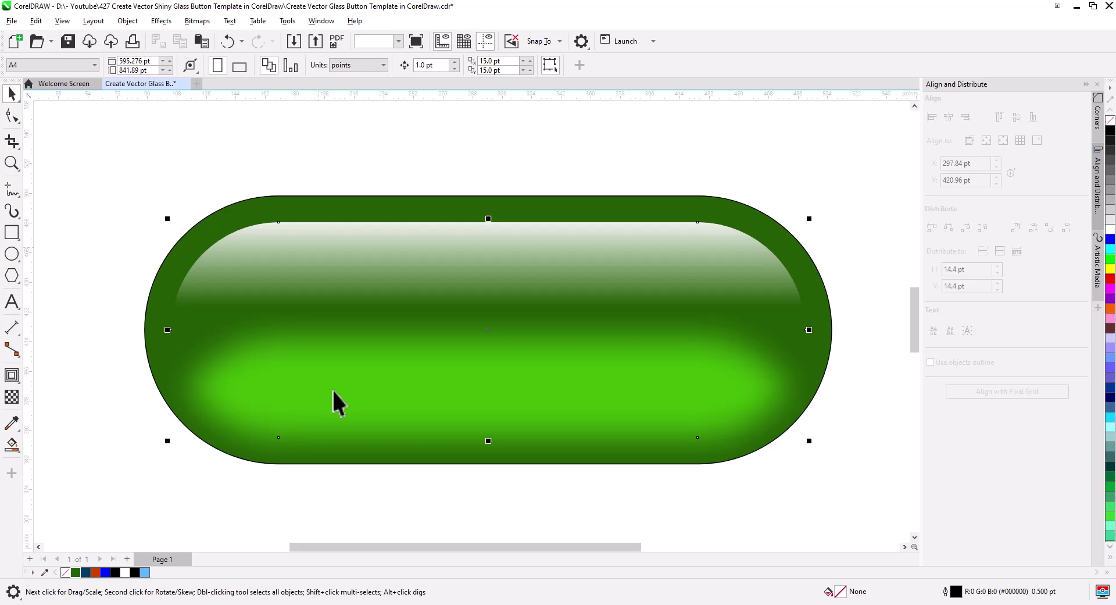
right_click(310, 409)
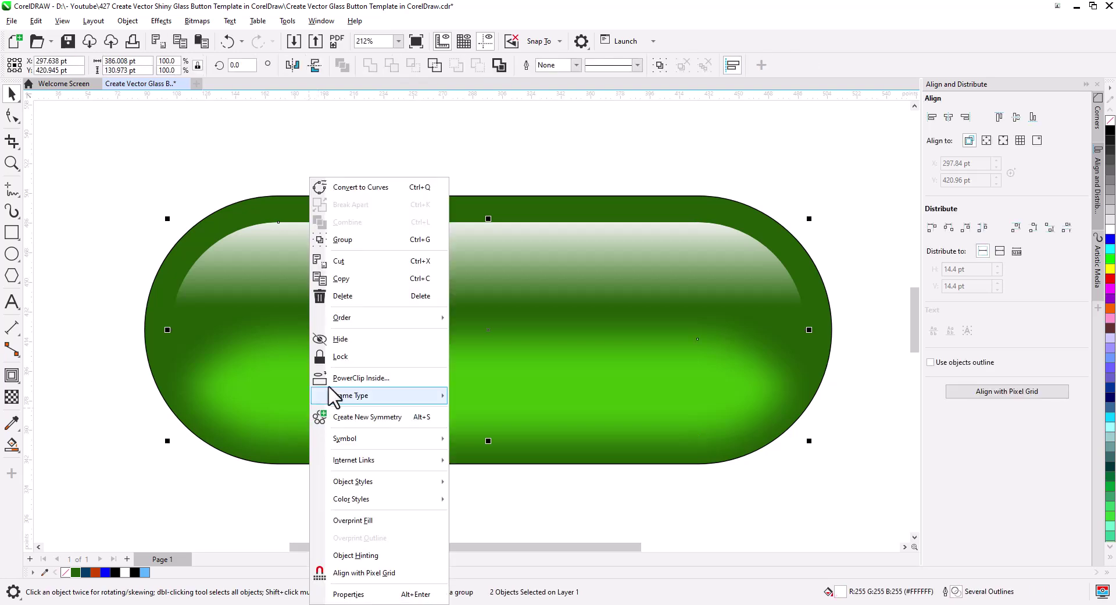
click(401, 379)
click(476, 204)
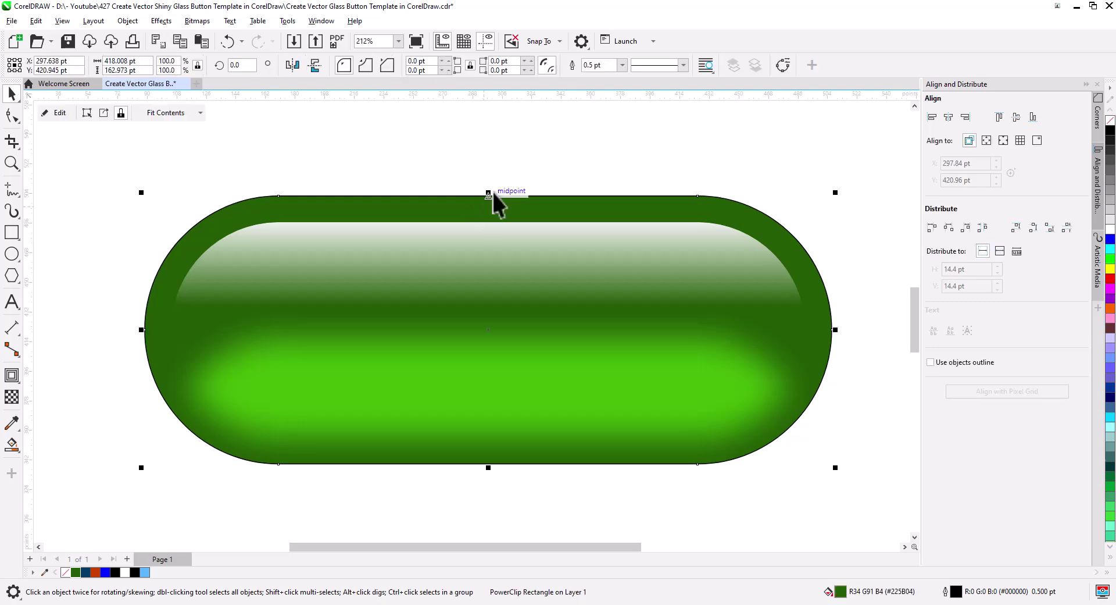
key(Escape)
Step: Remove the outline from the green PowerClip button shape
click(496, 214)
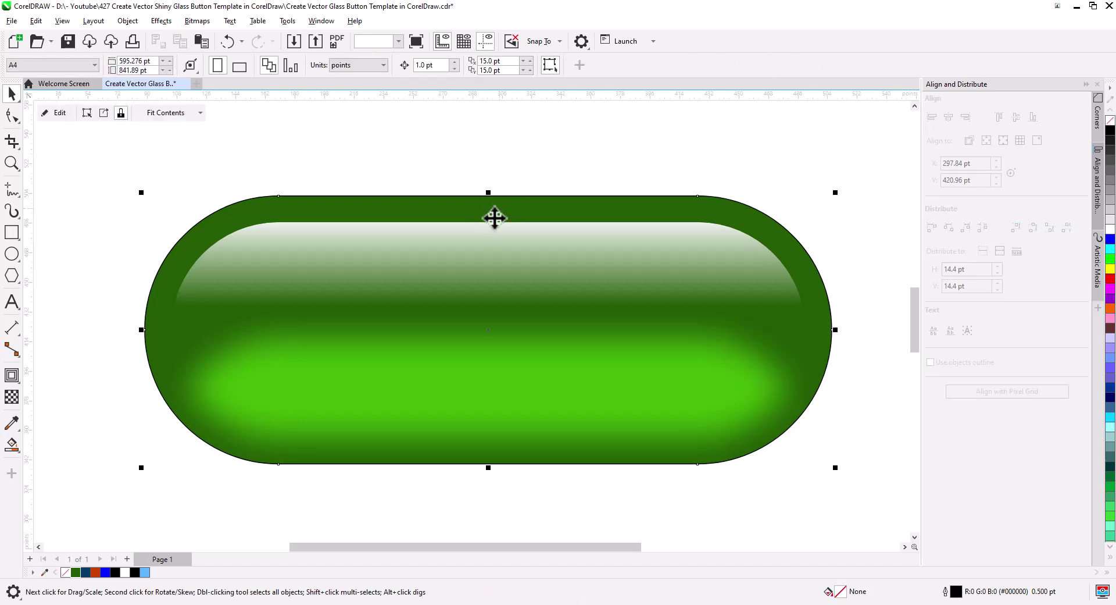
right_click(1111, 120)
click(877, 229)
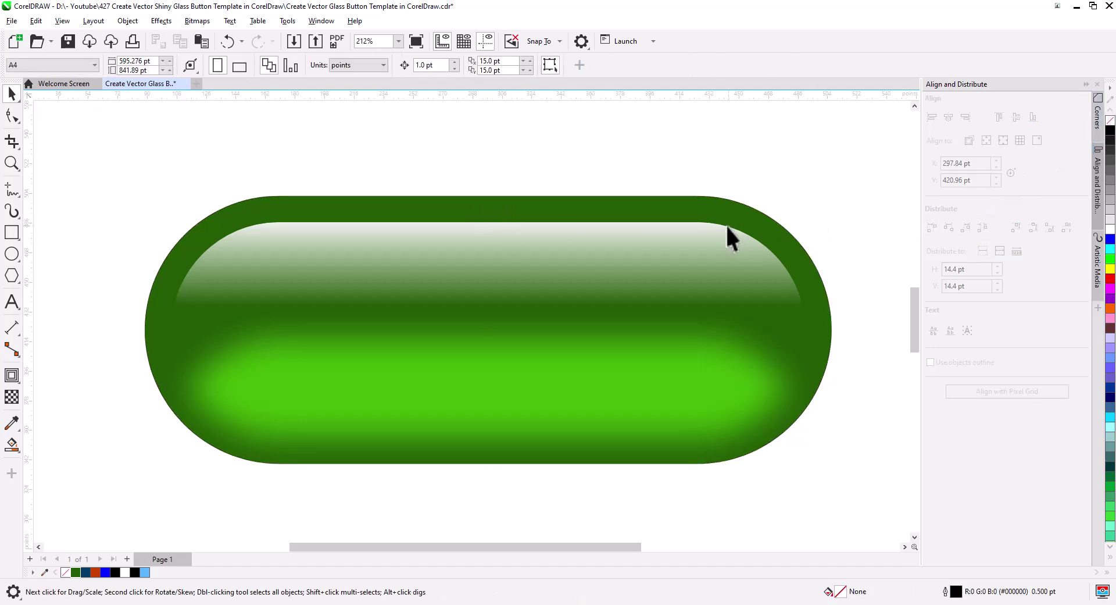
Step: Duplicate the green button slightly lower and turn the copy into an unfilled shape with a black outline
scroll(637, 261, down, 3)
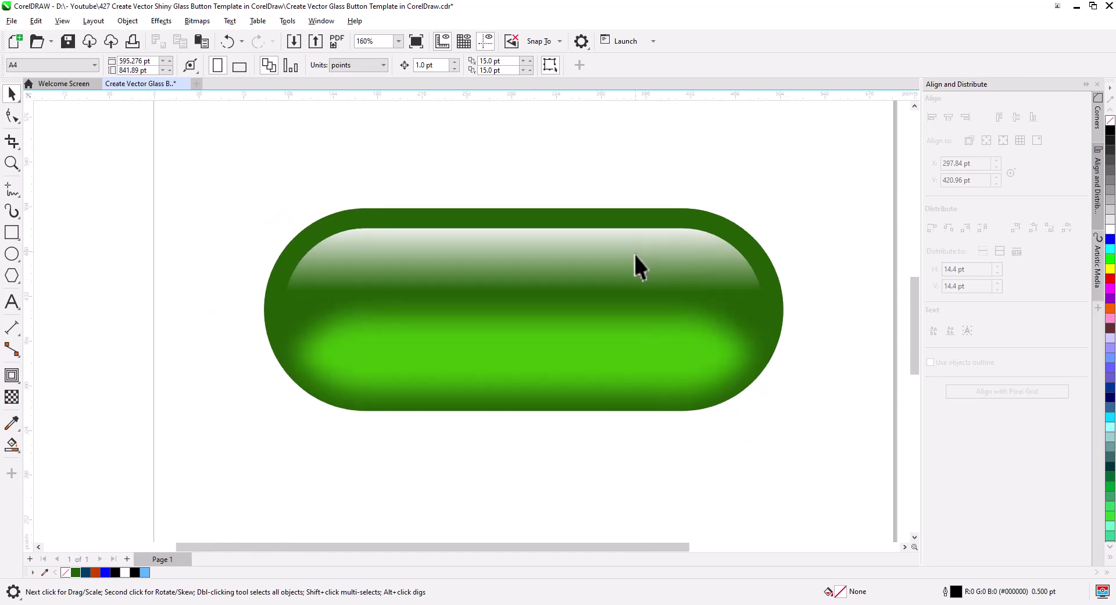
drag(640, 285, 599, 279)
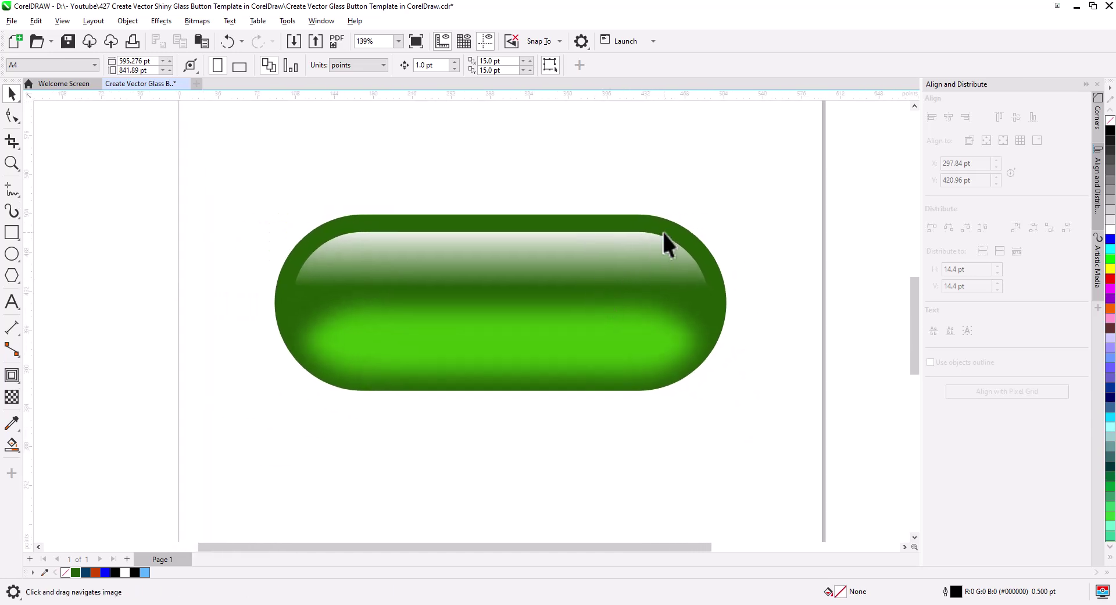
drag(662, 229, 665, 256)
click(707, 285)
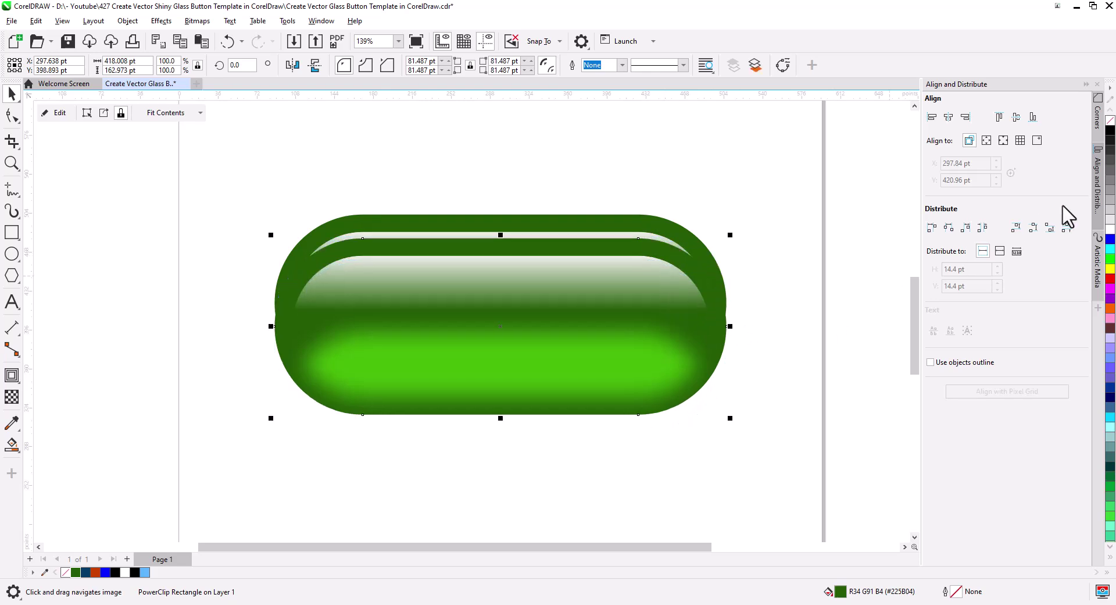
click(1111, 120)
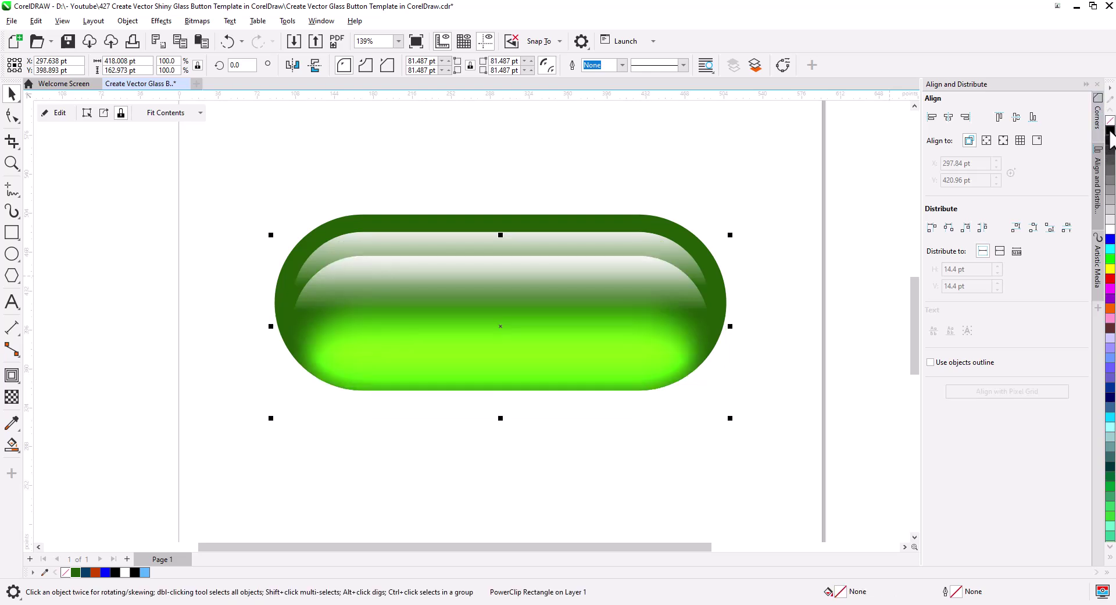
right_click(1111, 130)
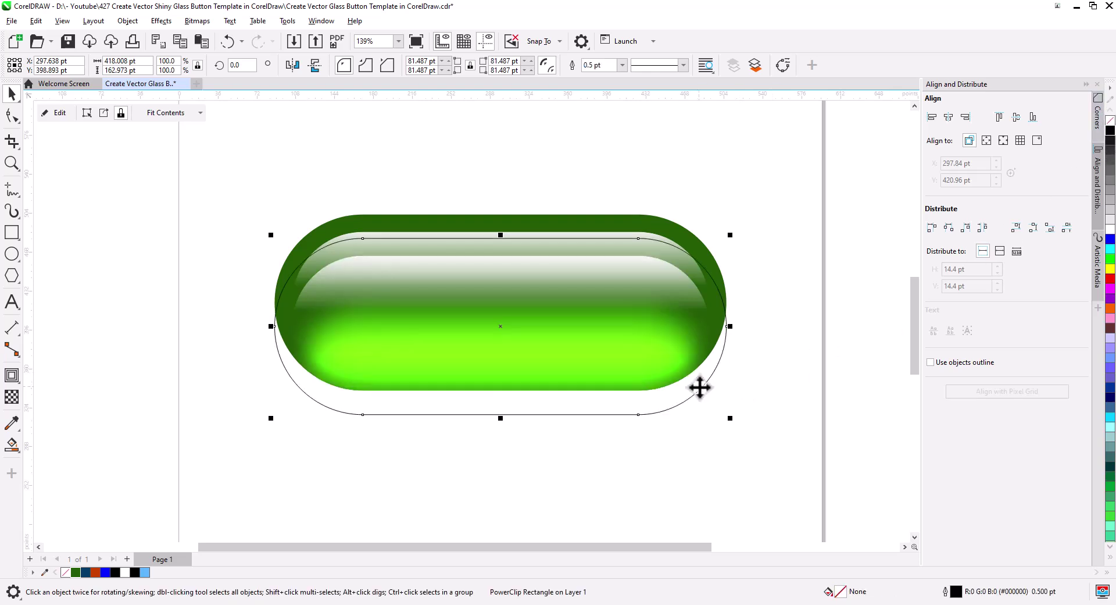
Step: Duplicate the outlined shape in place and shrink the copy to about 414.2 by 154.2 pt, raising its lower edge
click(202, 41)
scroll(507, 414, up, 2)
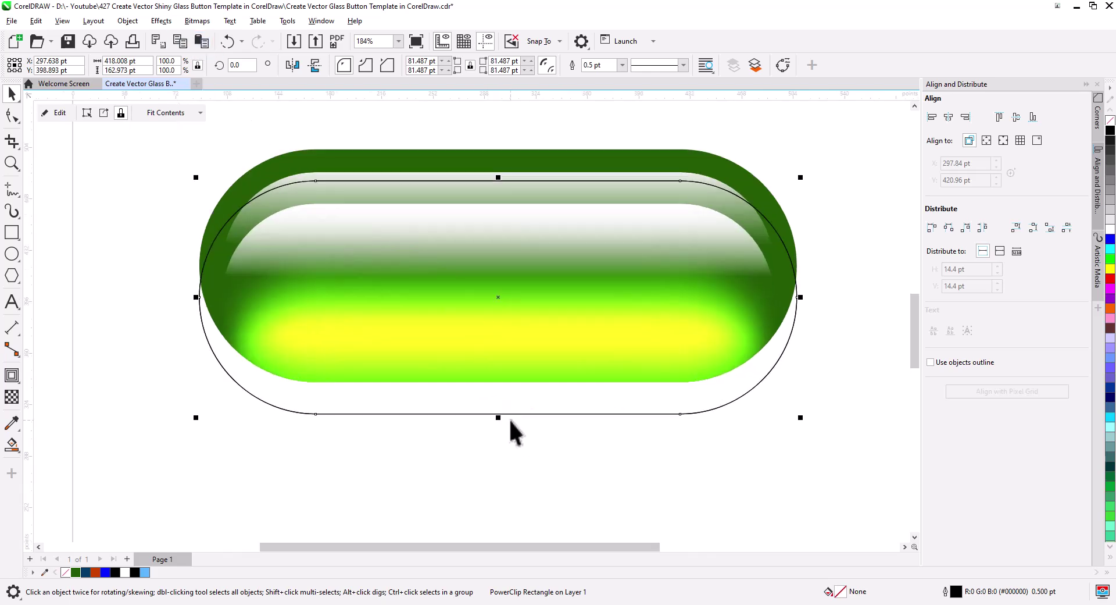
drag(500, 419, 500, 405)
scroll(793, 302, up, 4)
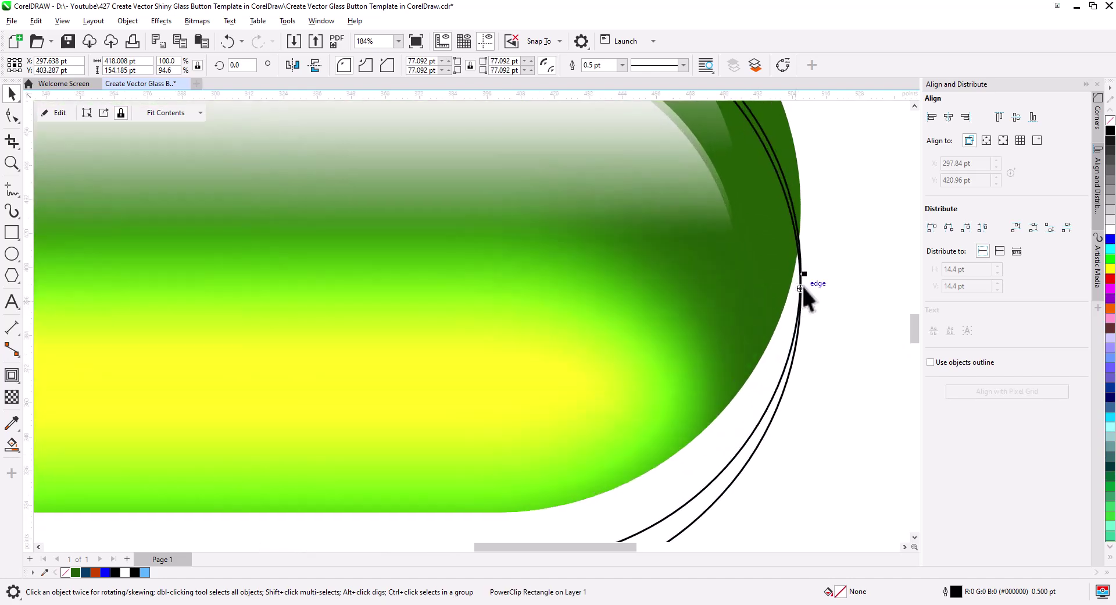
drag(804, 273, 801, 274)
scroll(795, 334, down, 4)
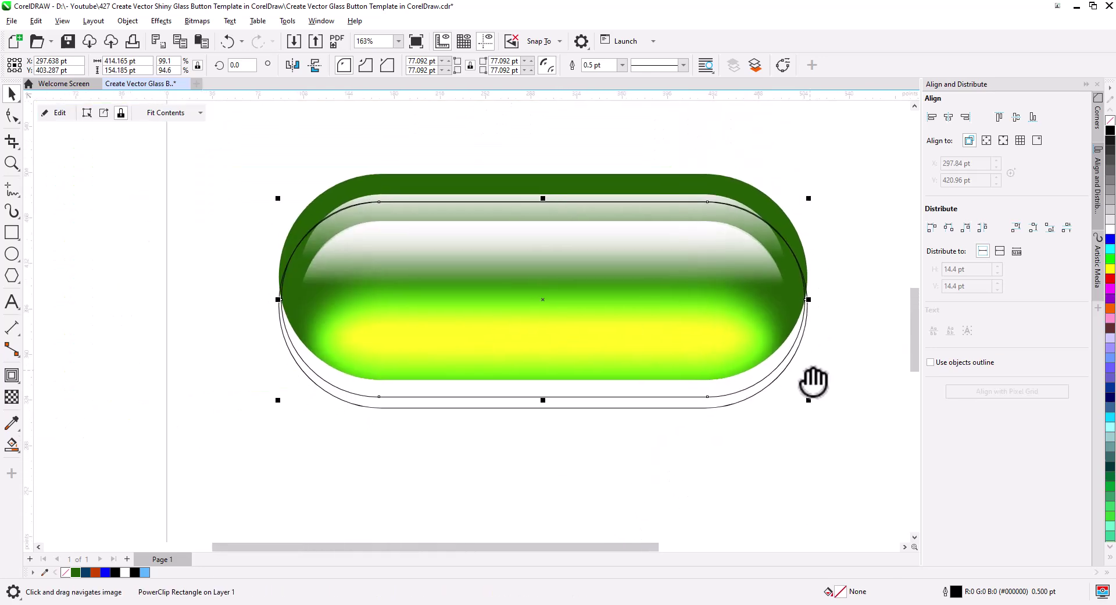
drag(813, 382, 803, 388)
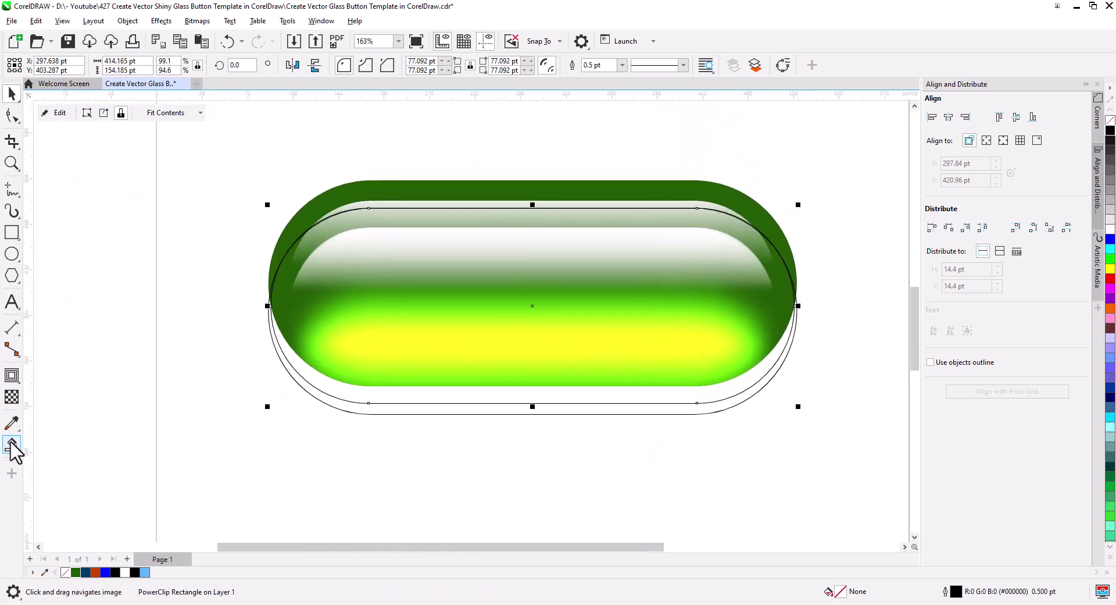
Step: Smart Fill the thin crescent between the two outlined shapes with blue and delete both outlined shapes, keeping the crescent
click(12, 445)
click(370, 413)
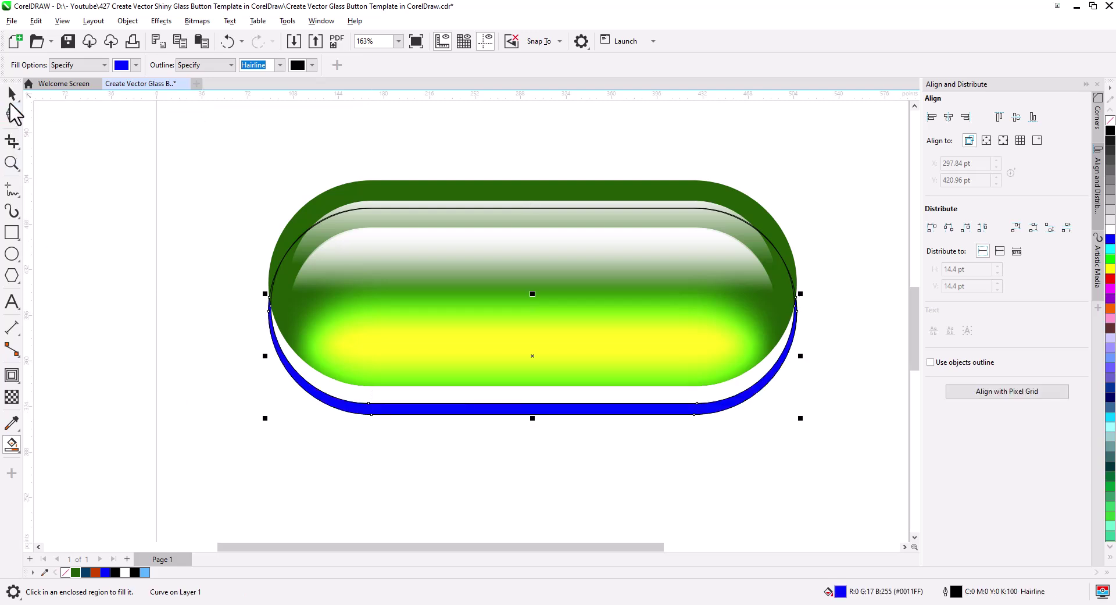
key(space)
click(300, 375)
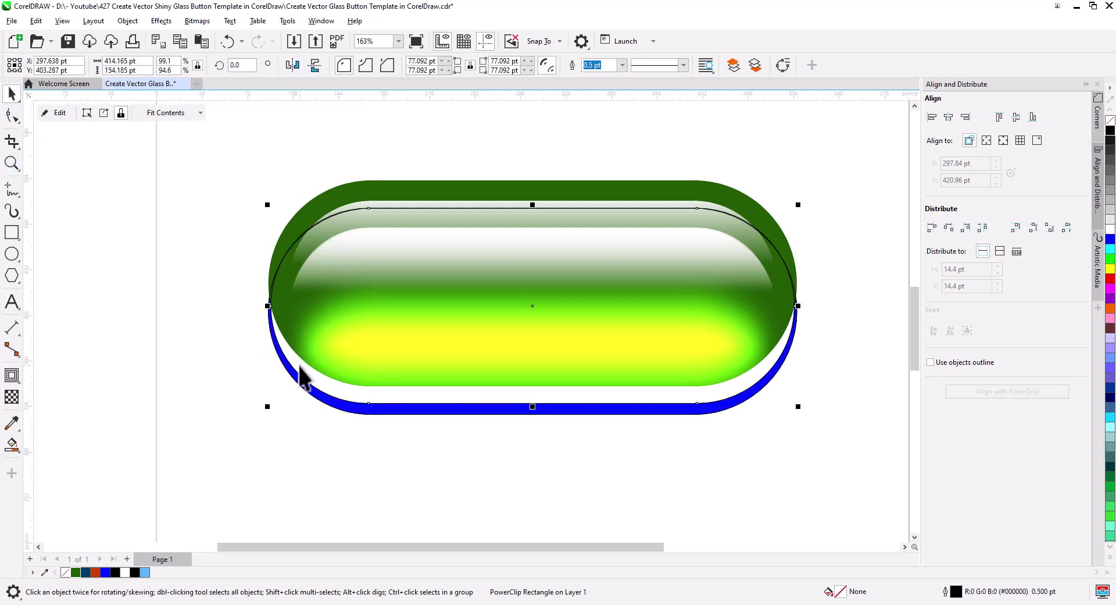
click(324, 410)
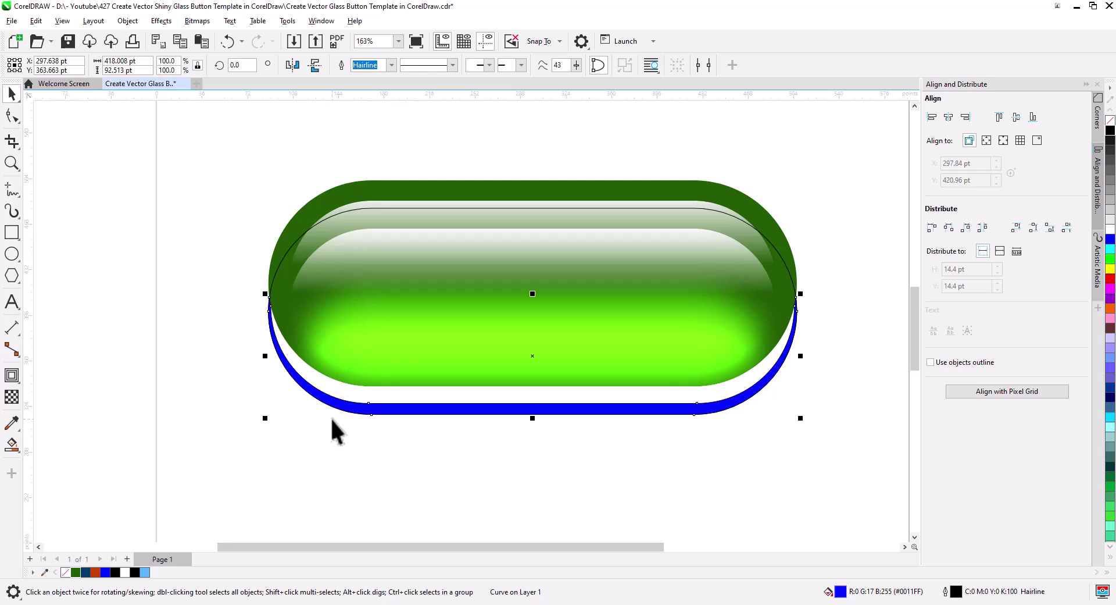
key(Delete)
click(343, 408)
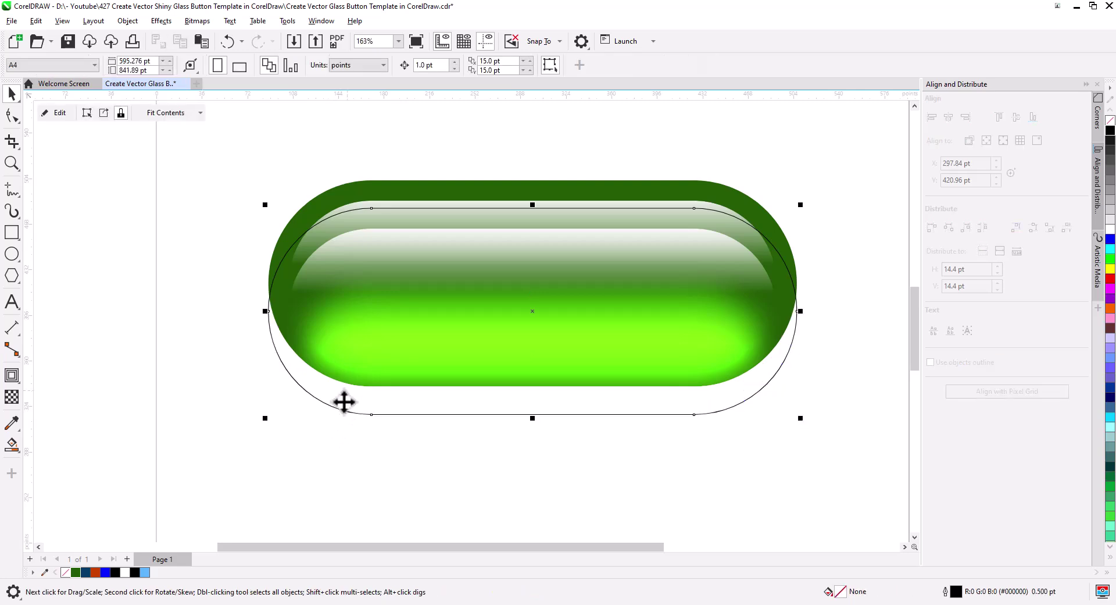
click(344, 409)
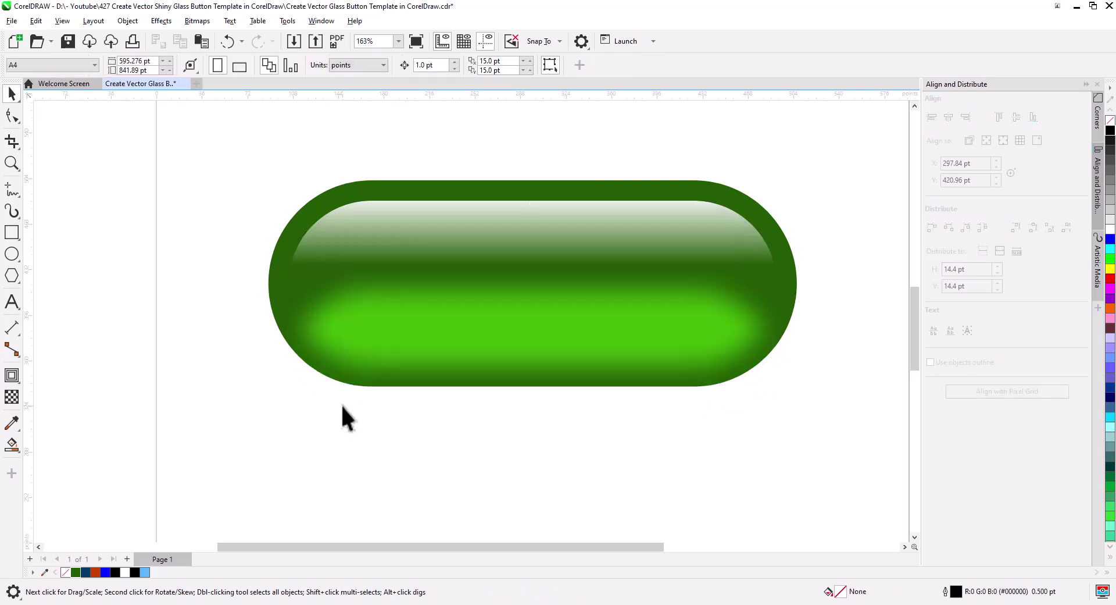
key(ctrl+z)
Step: Fill the crescent below the button with dark green #225B04 and remove its outline
click(448, 454)
click(451, 411)
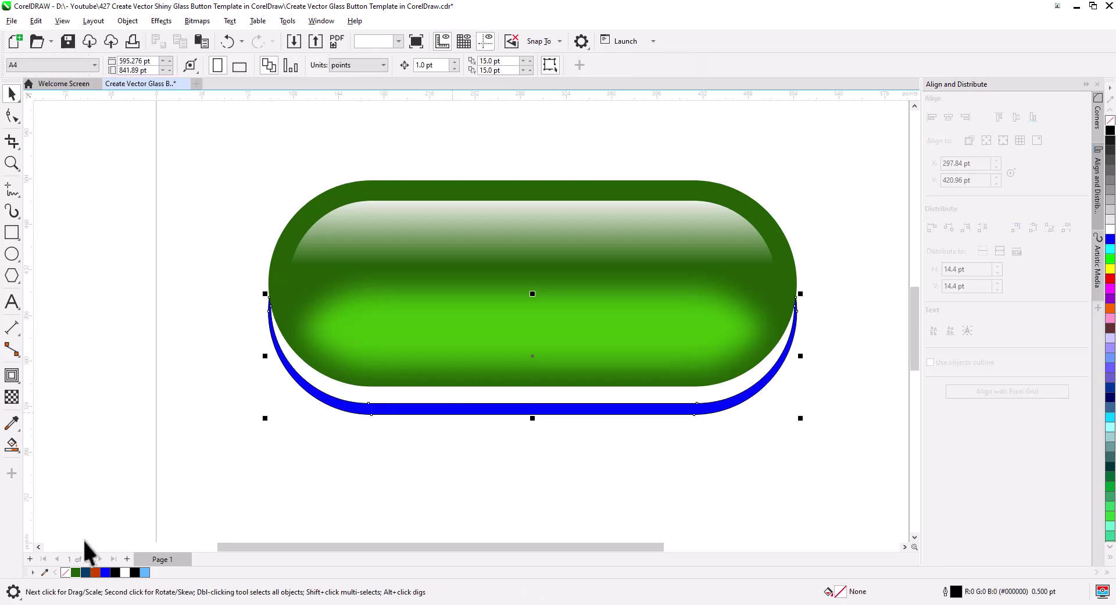
click(75, 572)
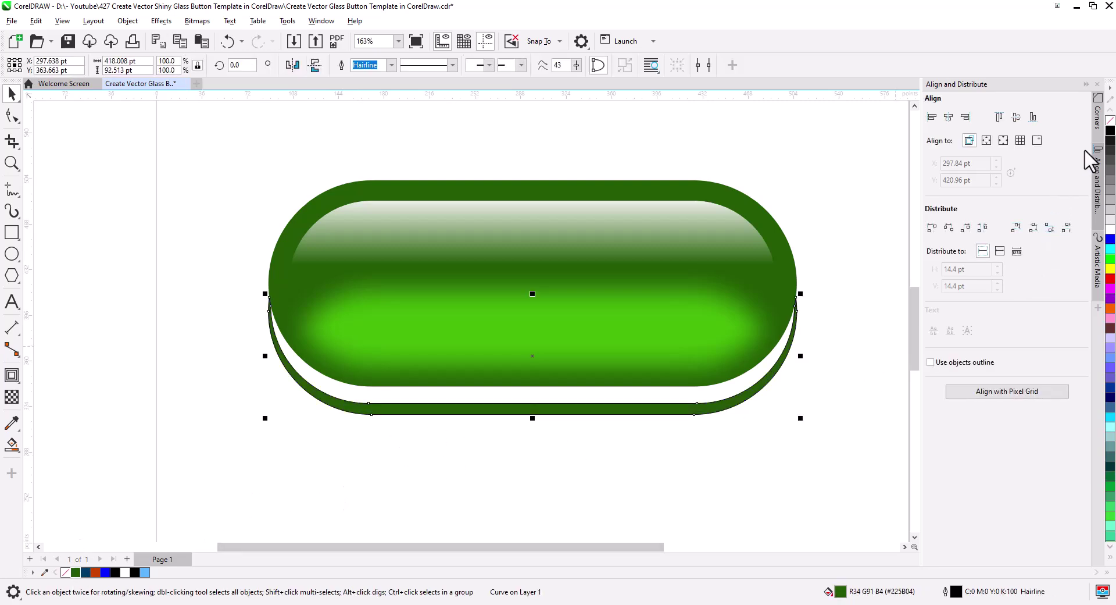
right_click(1111, 121)
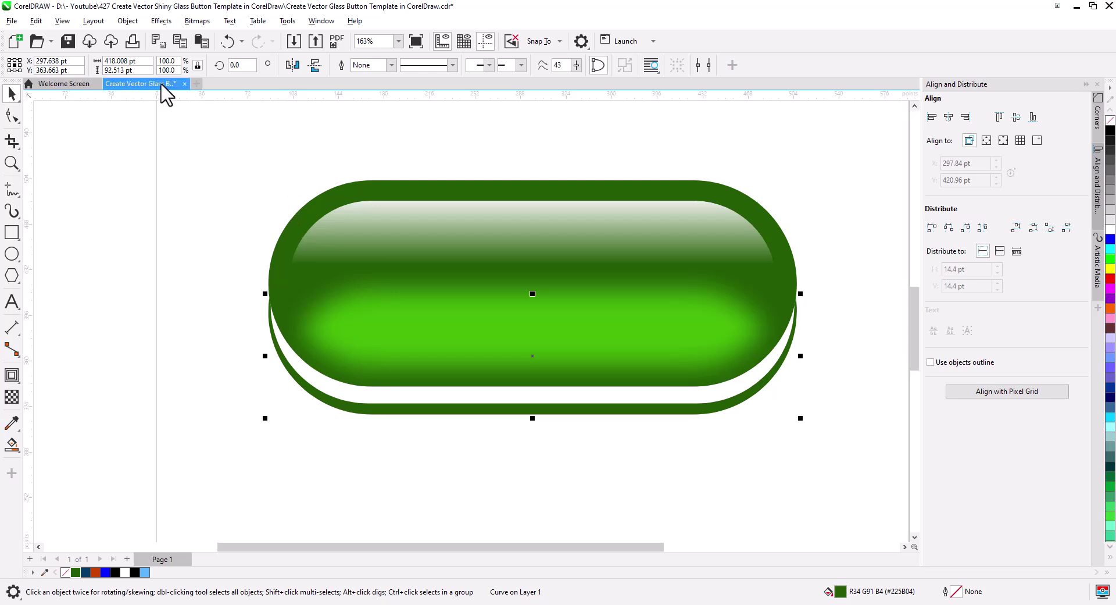
Step: Apply a Gaussian Blur with a radius of 16.3 pixels to the green crescent and scale it to about 97.5%
click(162, 21)
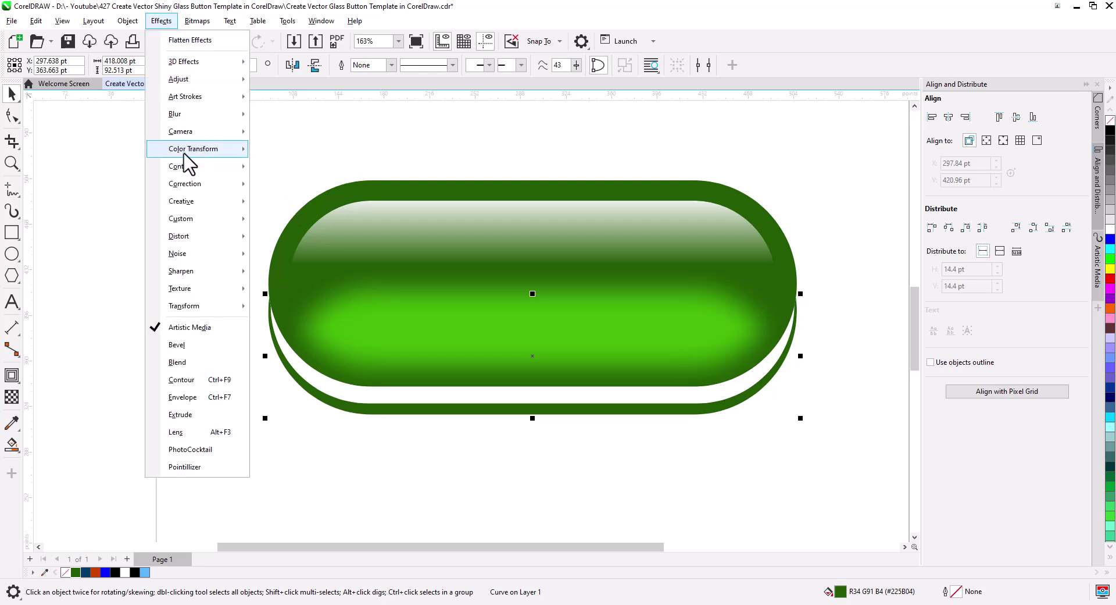
mouse_move(195, 114)
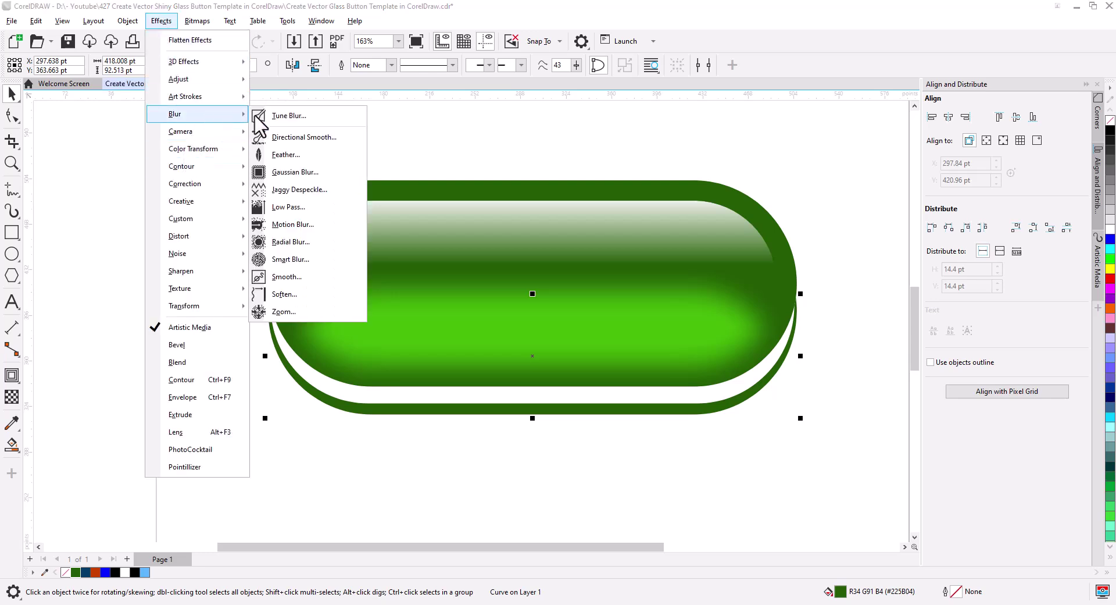
click(317, 174)
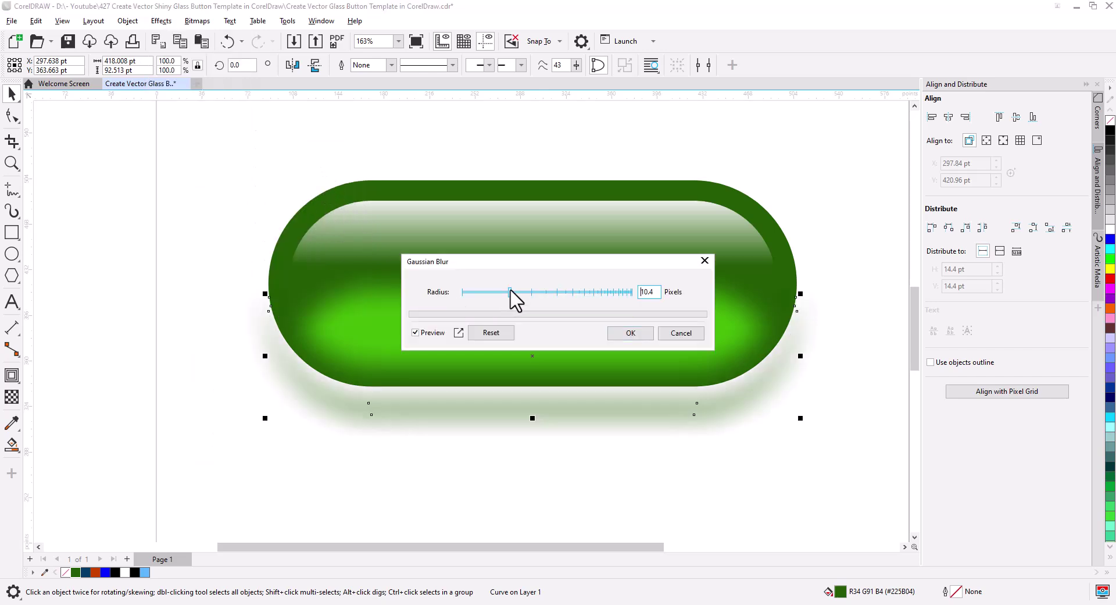
drag(510, 291, 516, 290)
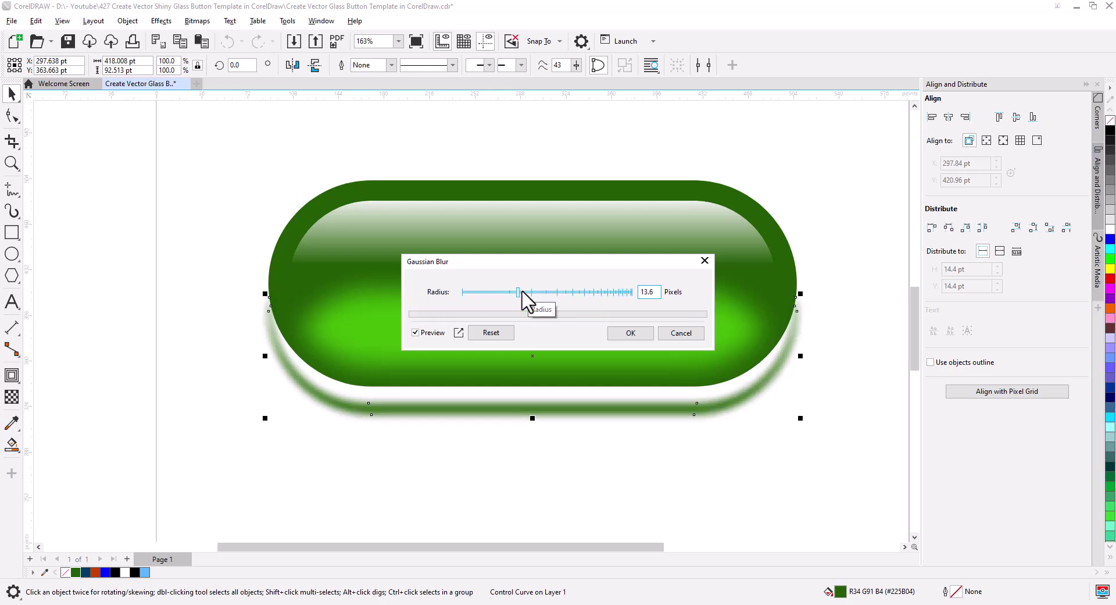
drag(520, 290, 524, 290)
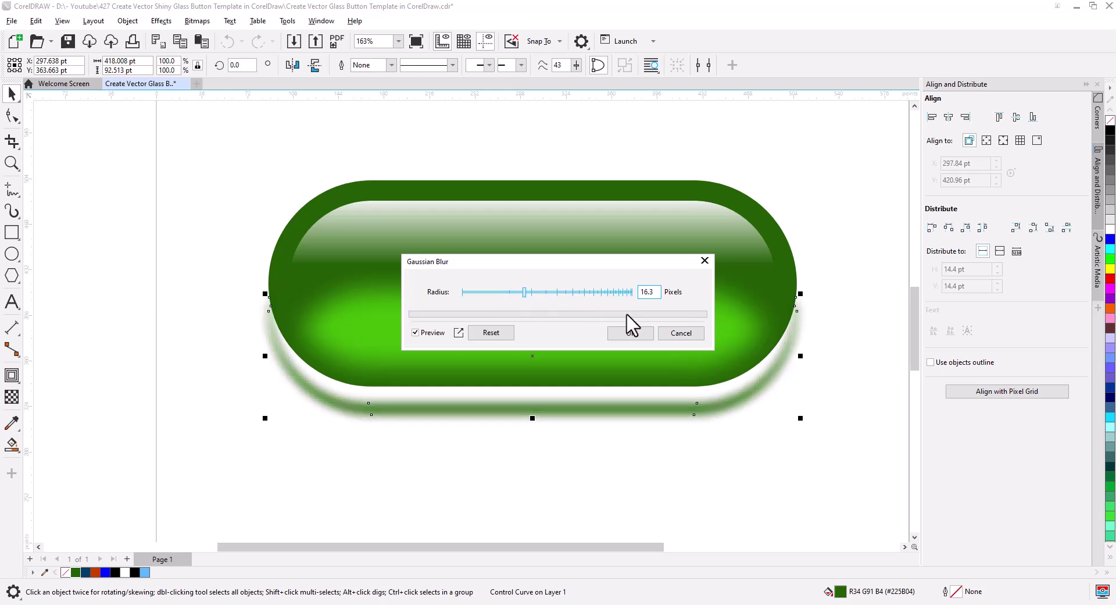
click(628, 333)
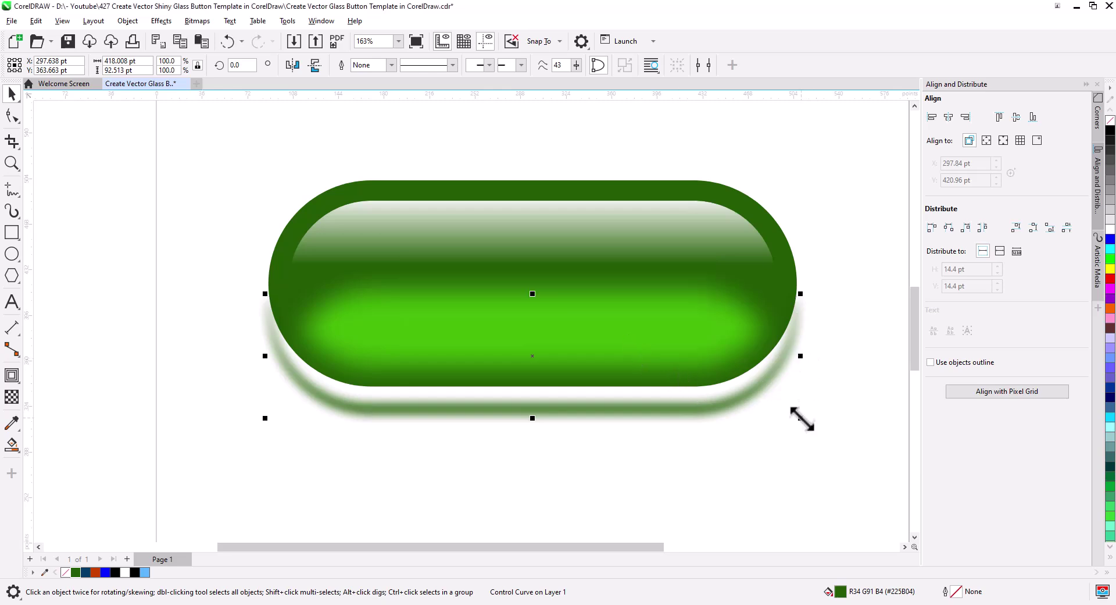
drag(800, 419, 795, 417)
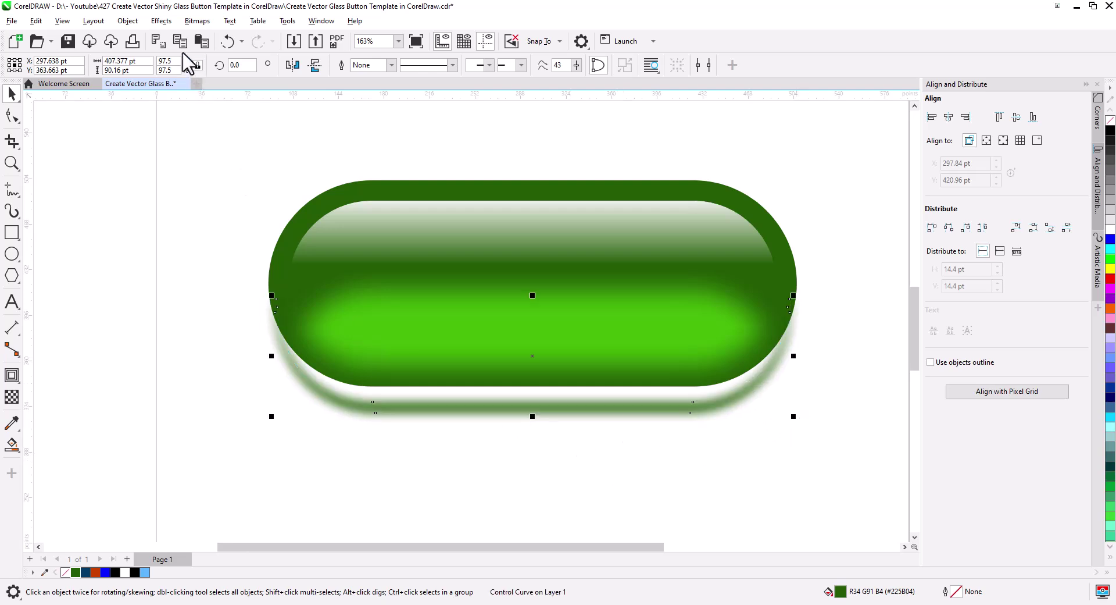
Step: Duplicate the blurred crescent in place and set the copy's transparency merge mode to Soft Light
key(ctrl+z)
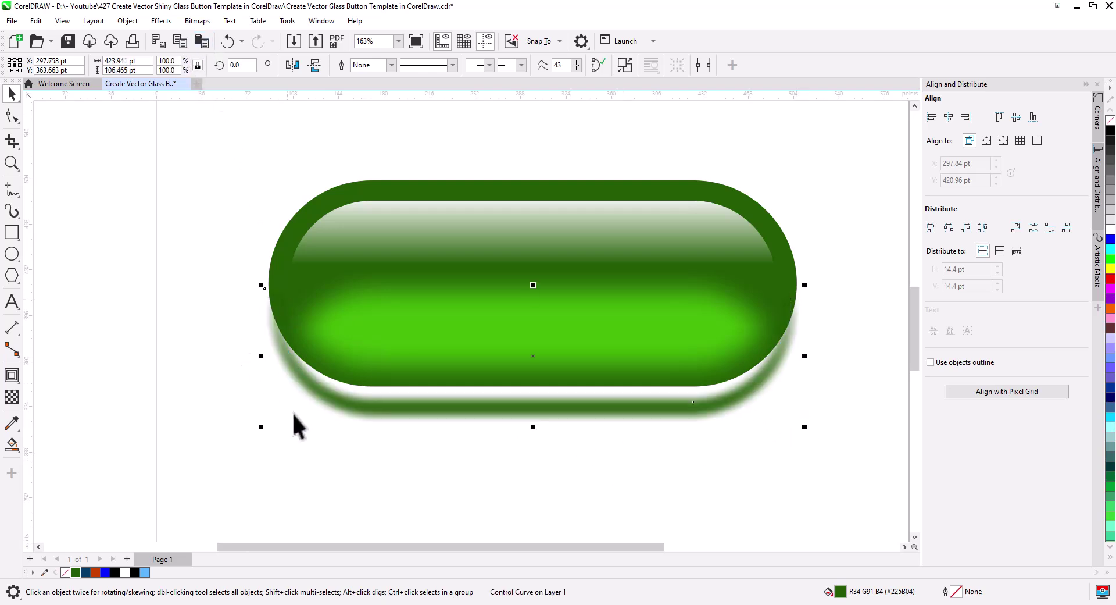
click(15, 397)
click(192, 68)
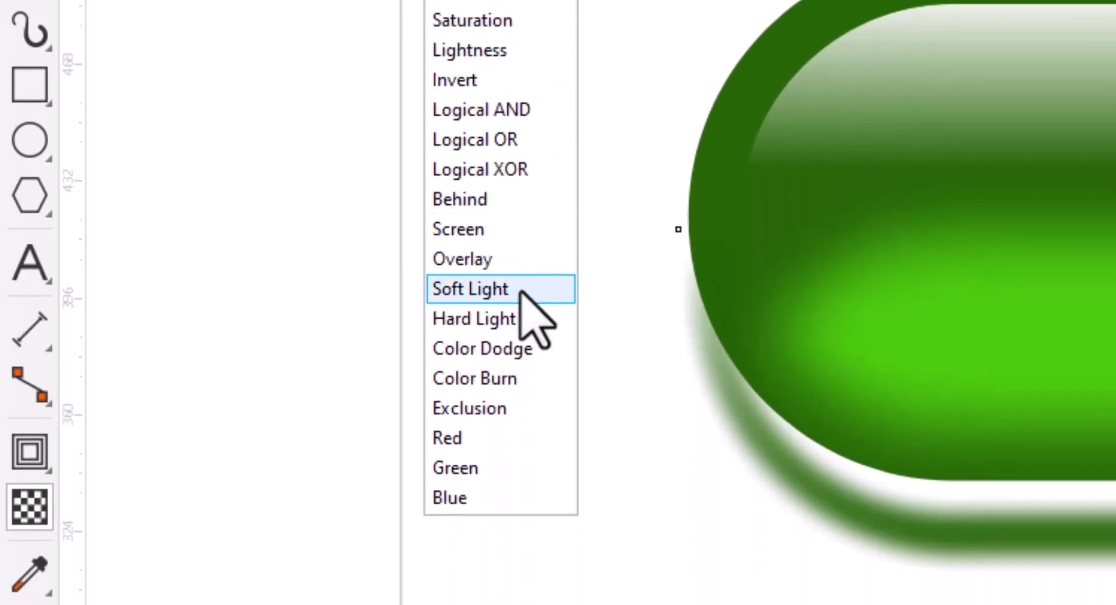
click(524, 291)
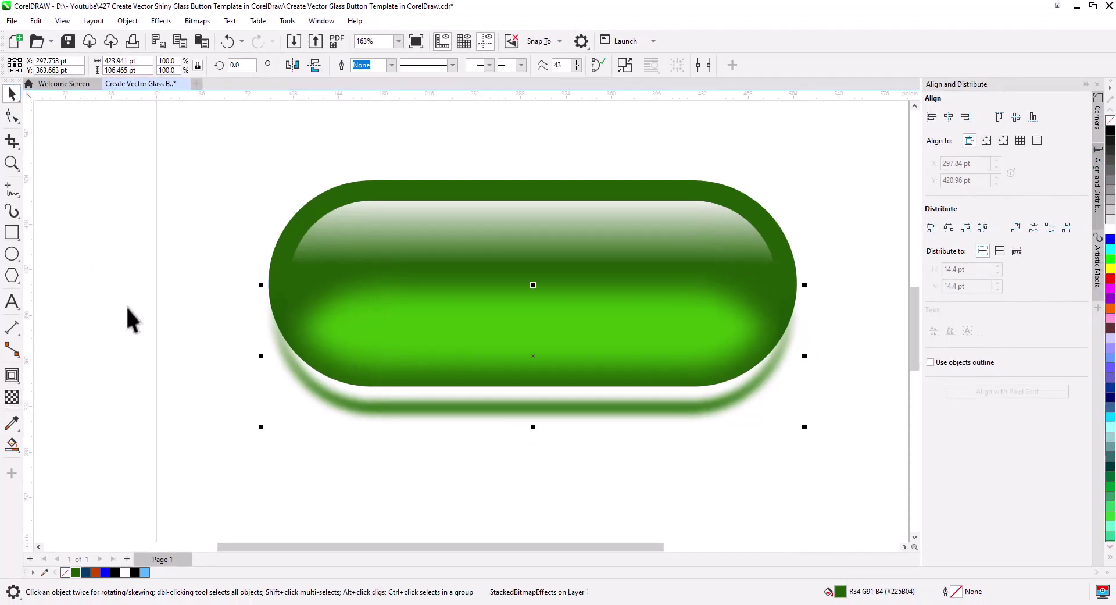
click(378, 435)
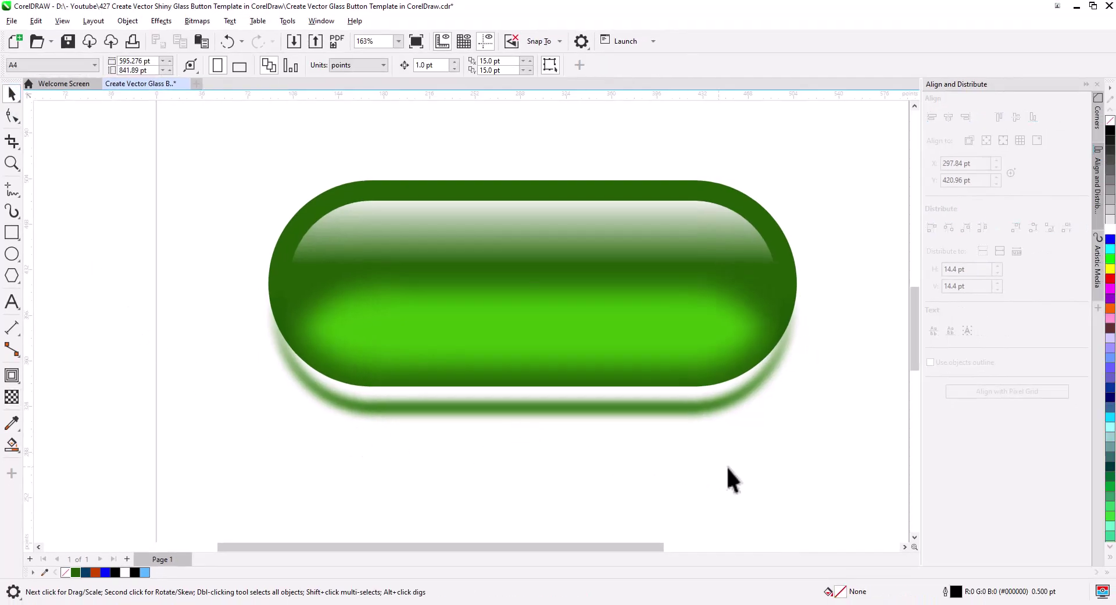
Step: Select the blurred crescent objects under the button and send them to the back of the page
drag(249, 235, 247, 234)
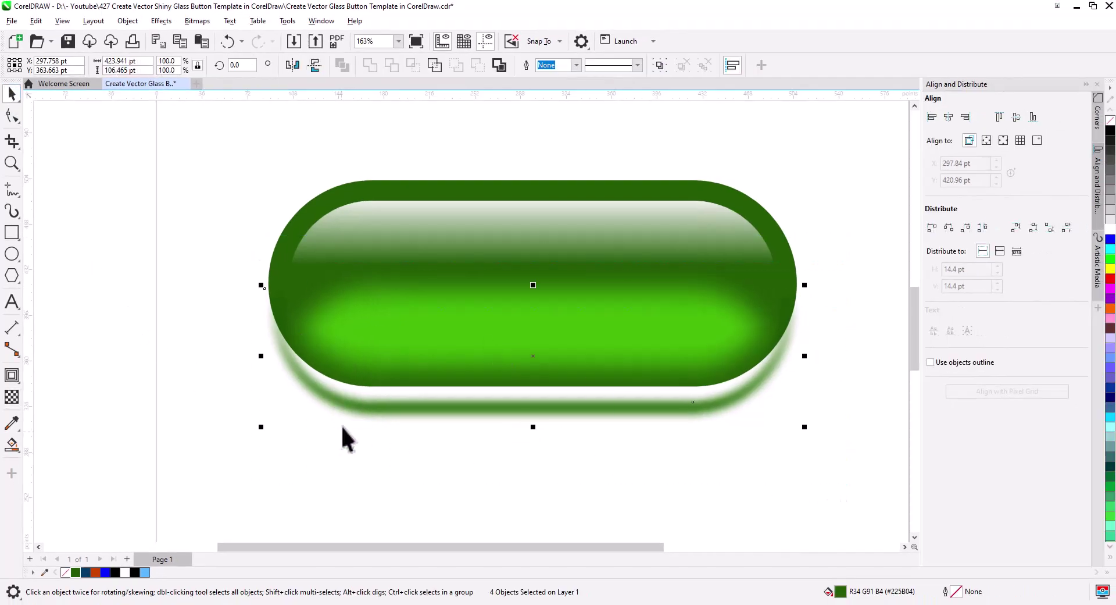
right_click(347, 408)
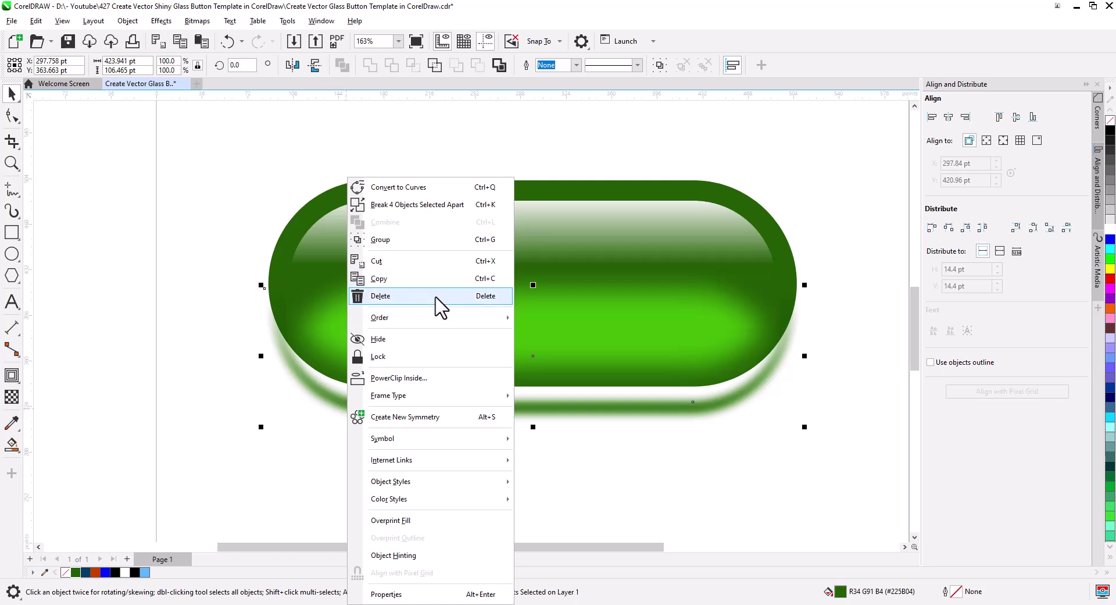
mouse_move(447, 321)
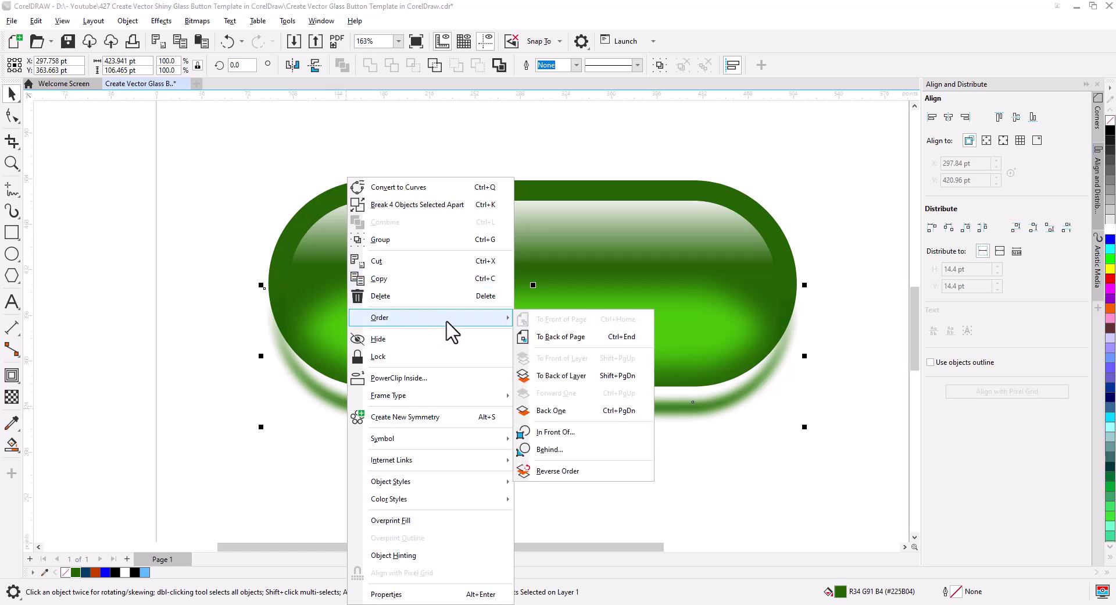
click(572, 340)
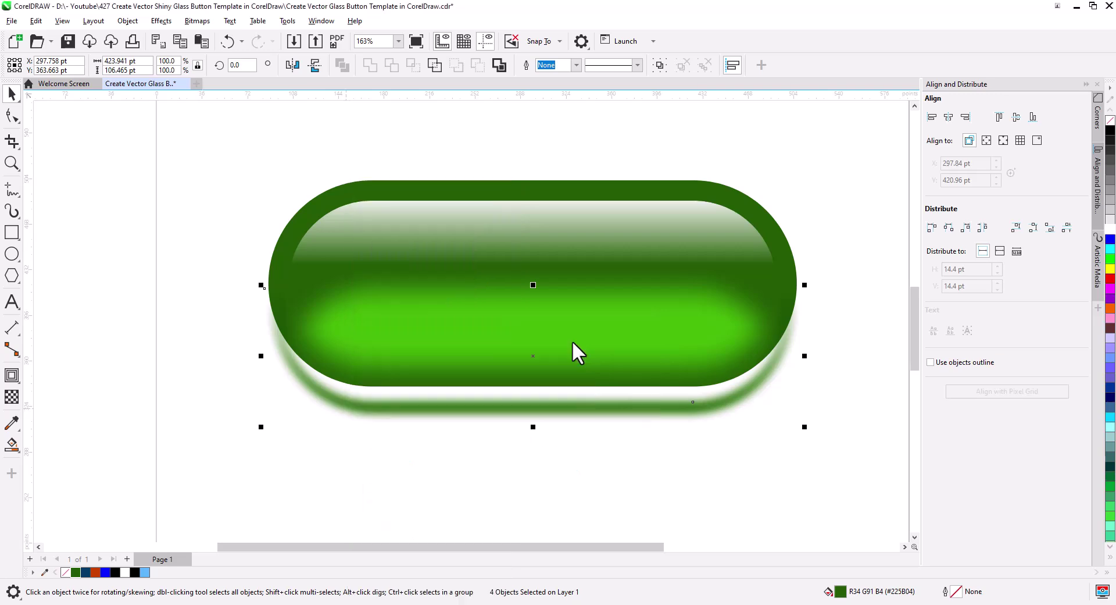
click(769, 449)
Step: Select the whole button with its blurred crescent shadow and move it to the top of the page, at about Y 715.3 pt
scroll(523, 428, down, 3)
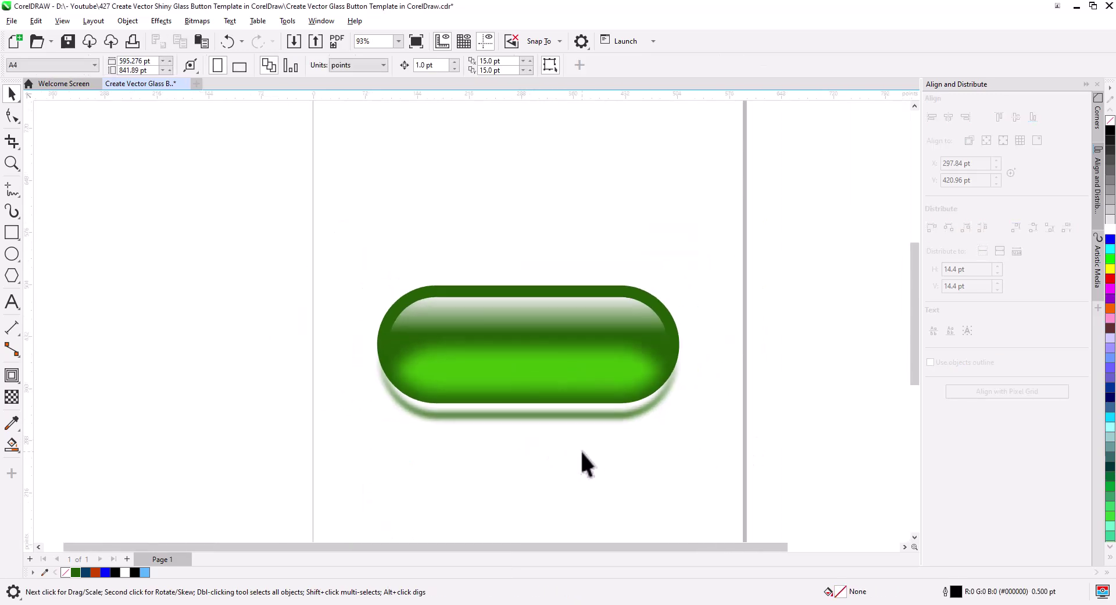
scroll(582, 452, down, 2)
drag(365, 257, 334, 236)
scroll(404, 324, down, 1)
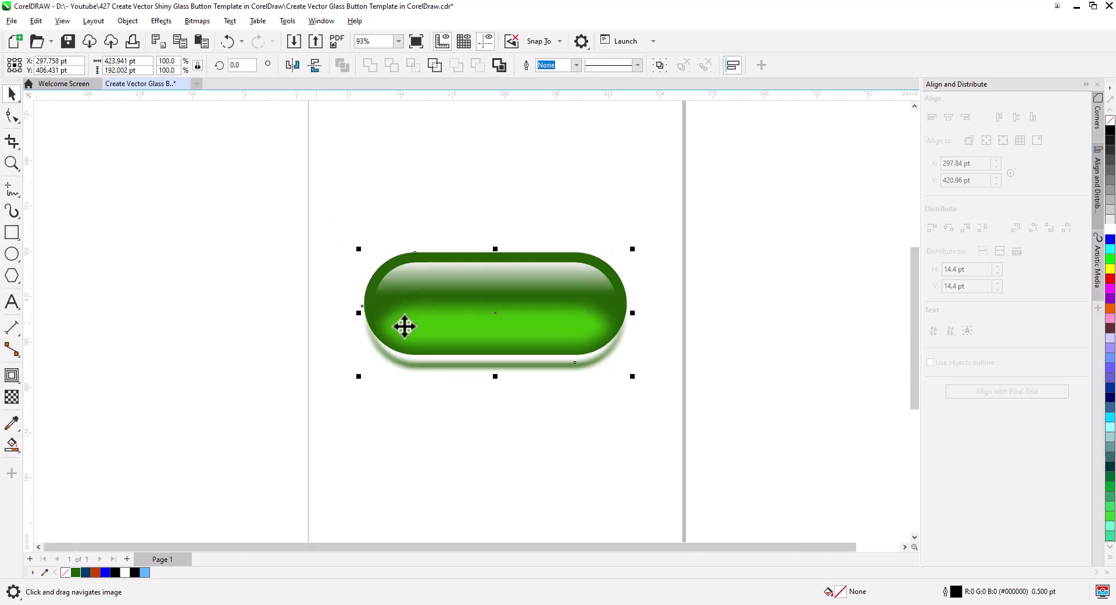
scroll(442, 349, up, 1)
drag(502, 361, 487, 165)
scroll(498, 205, down, 1)
scroll(497, 205, down, 1)
scroll(519, 250, up, 1)
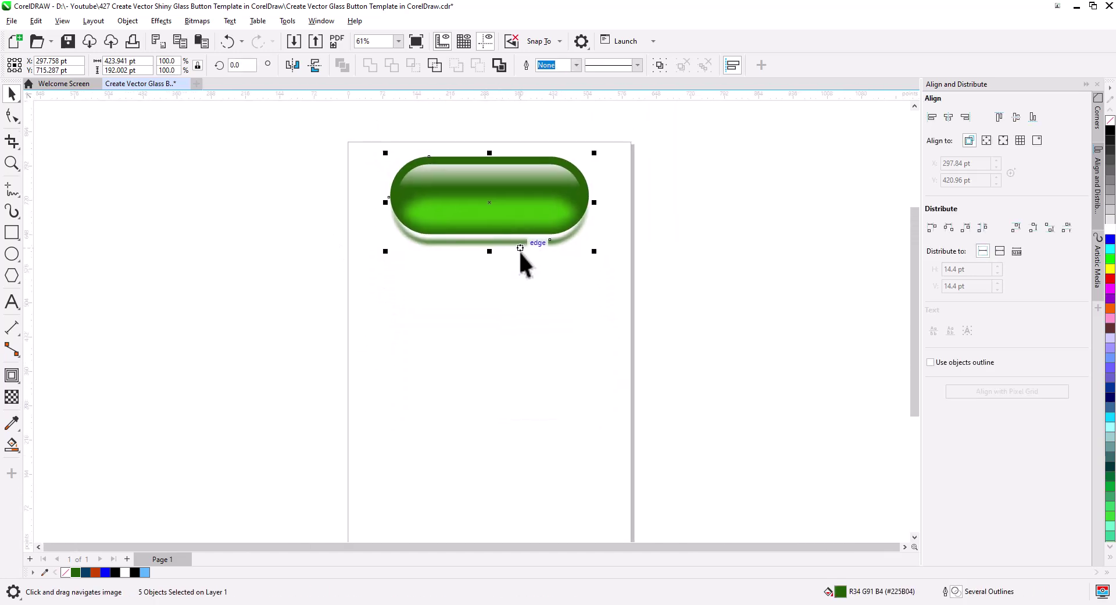
Step: Group the green button's objects, copy the group straight down to about Y 467 pt, and repeat the copy for a third button
right_click(507, 218)
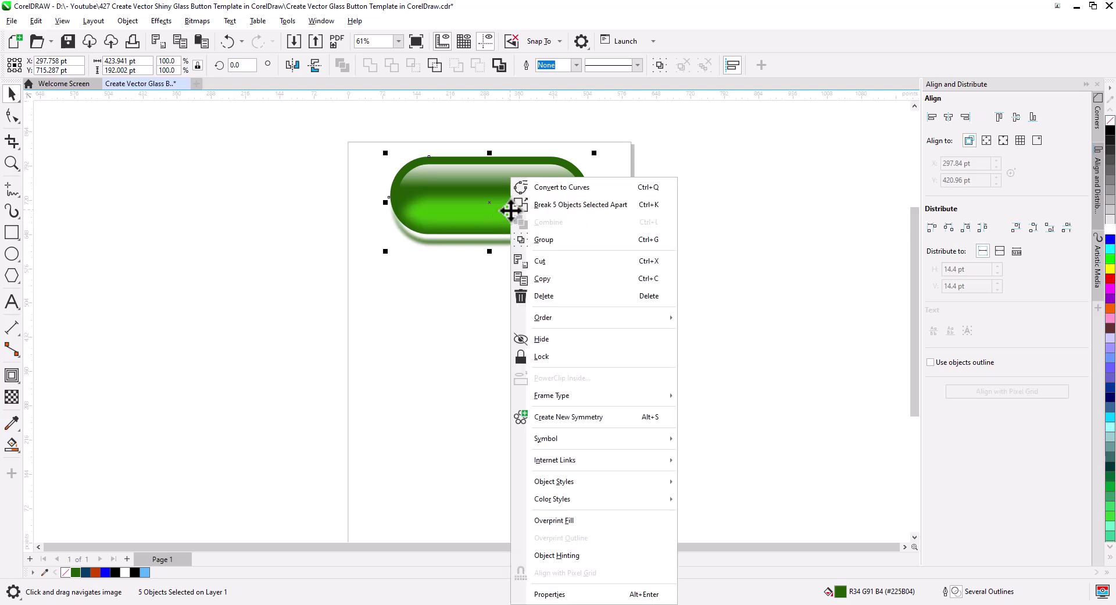
click(573, 241)
drag(523, 209, 532, 325)
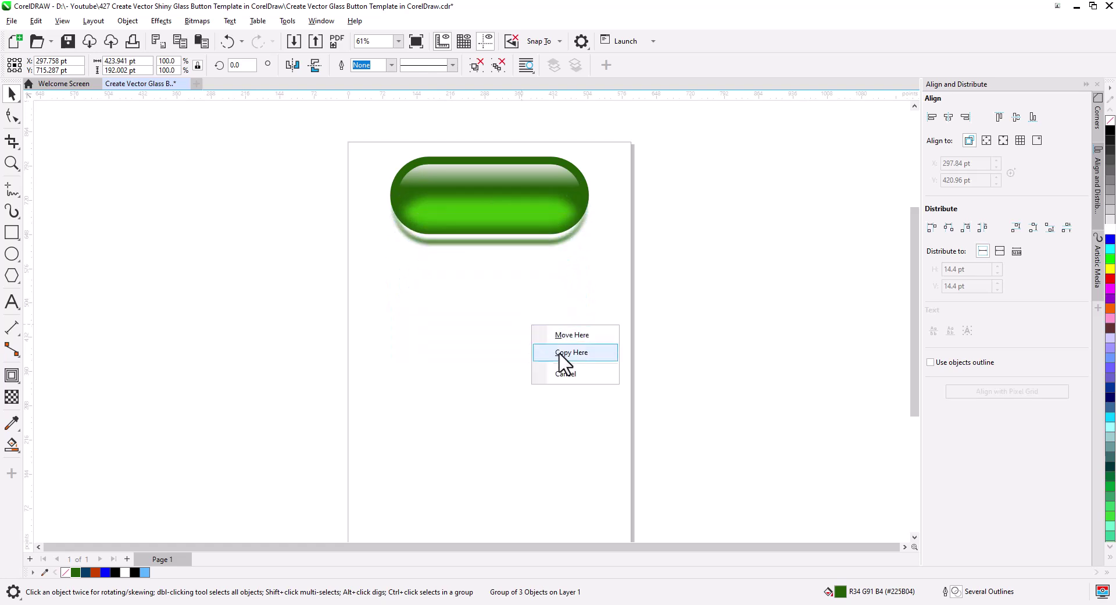
click(564, 352)
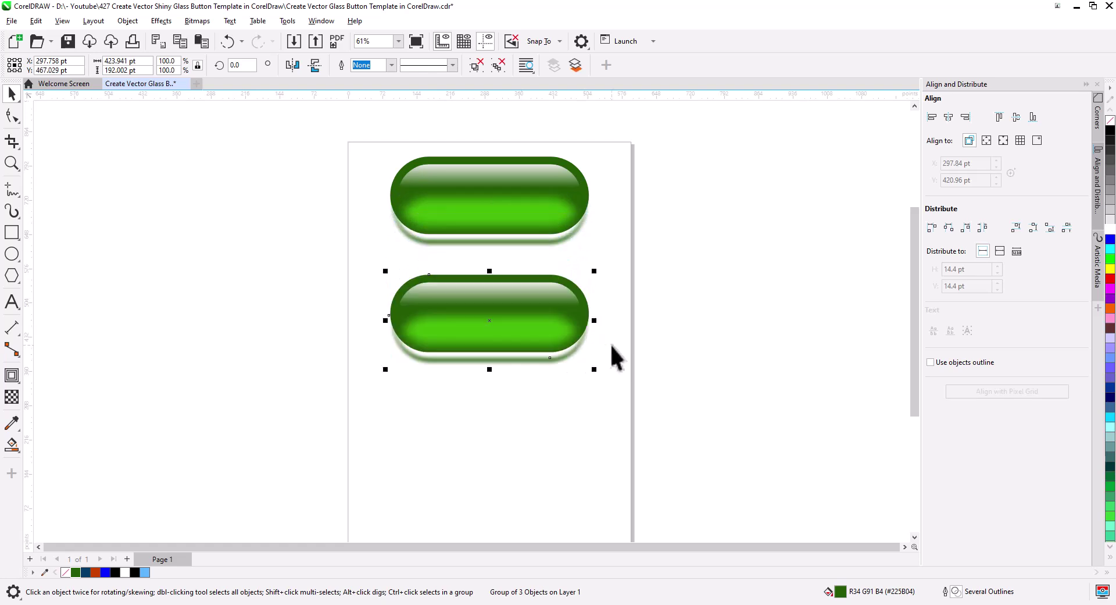
key(ctrl+r)
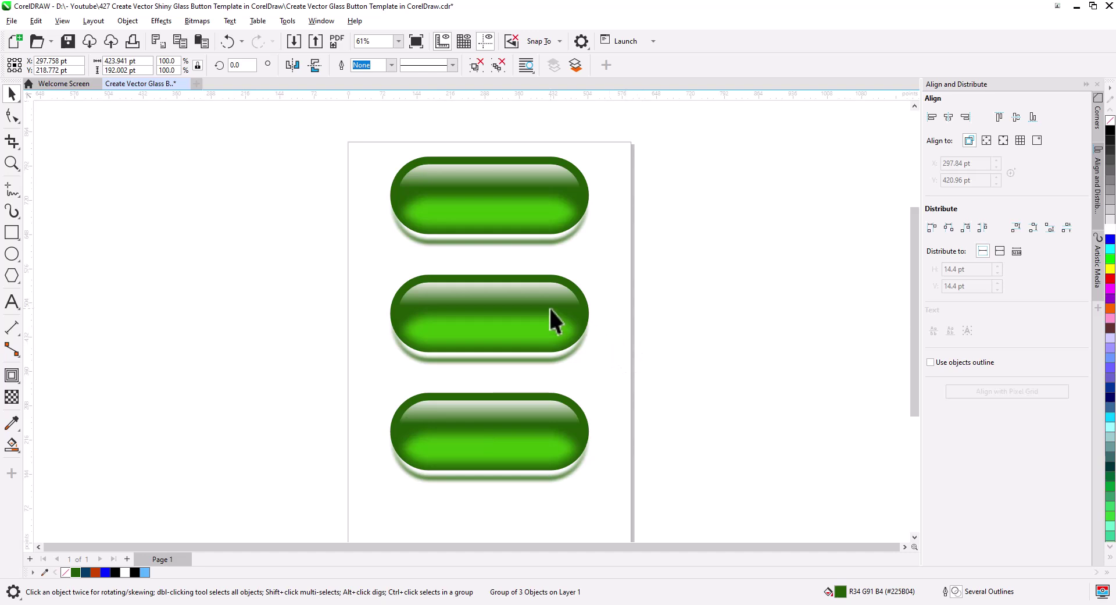
Step: Recolour the middle button dark blue and the bottom button orange-red using the document's colour swatches
click(552, 320)
click(85, 571)
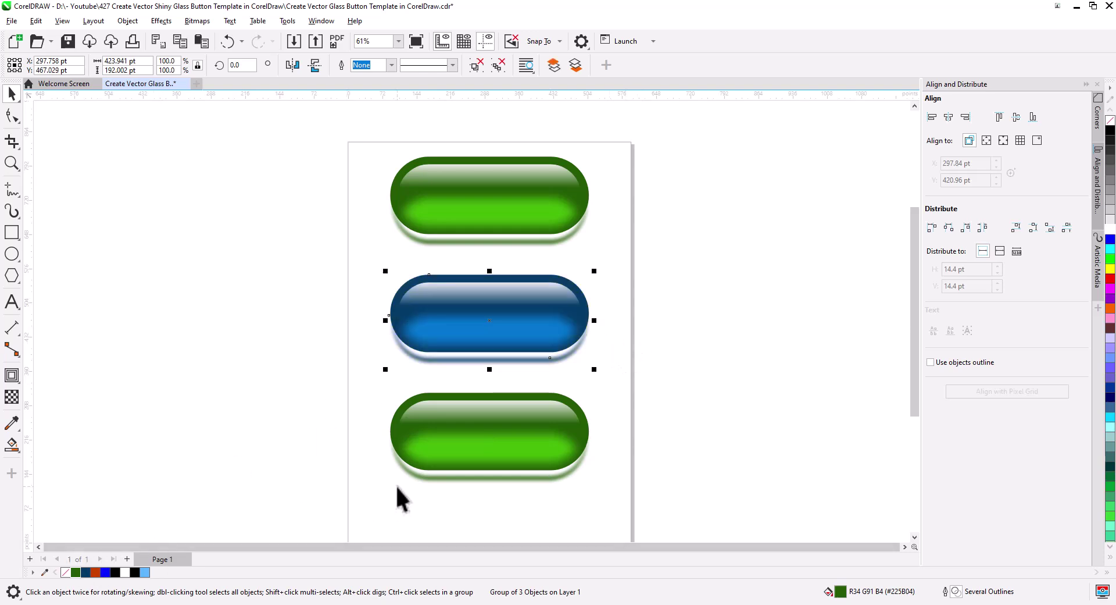
click(478, 441)
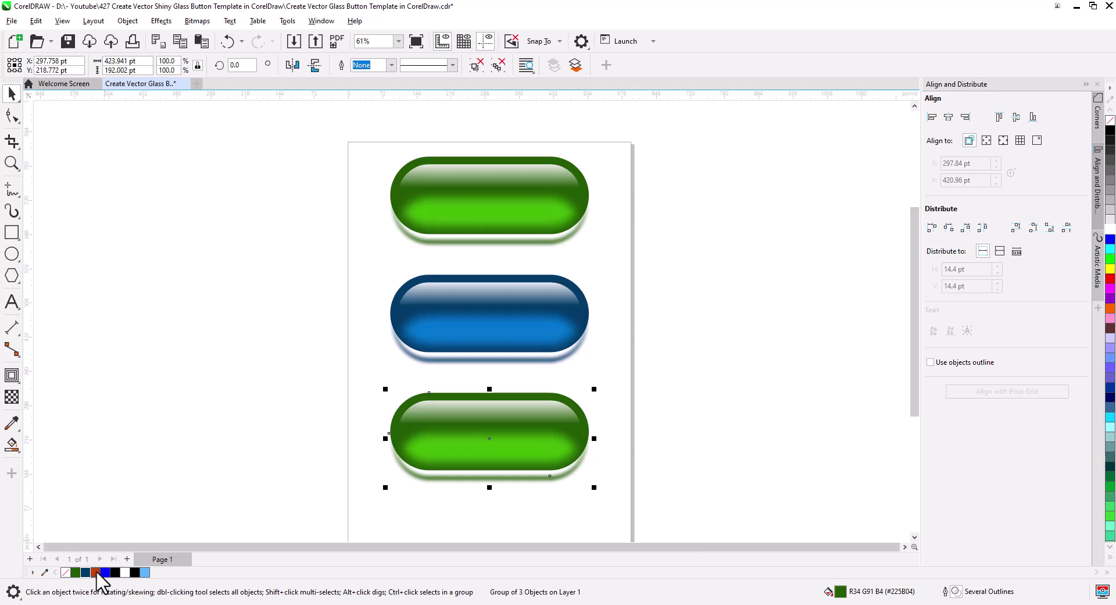
click(95, 572)
click(593, 444)
Step: Select the PowerClip rectangle inside the top green button's group and place a copy beside the page, at about X -164.1 pt
scroll(587, 428, up, 2)
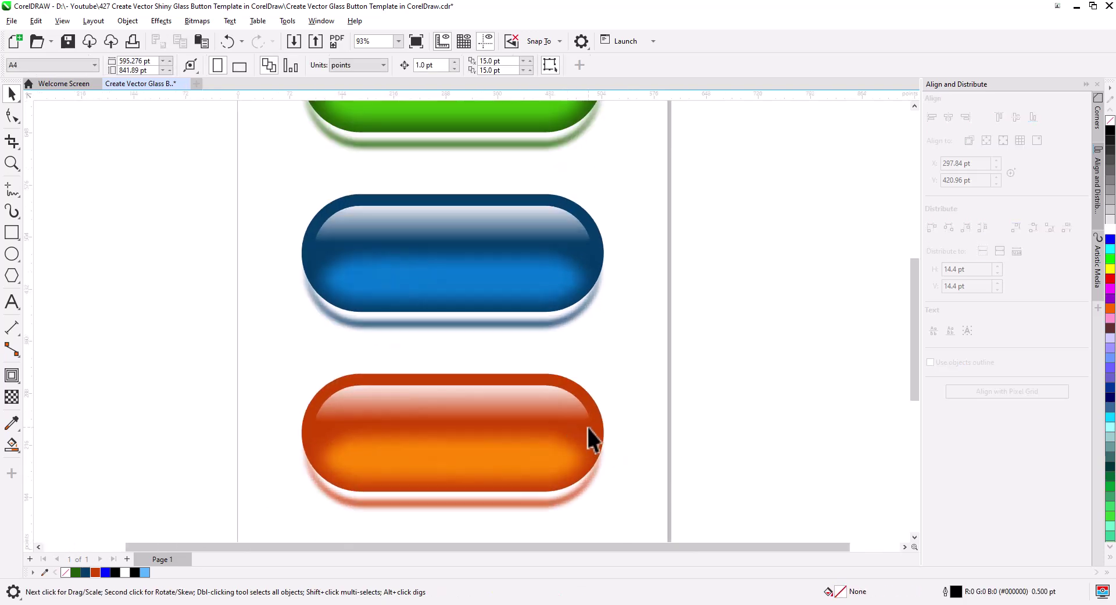
drag(587, 427, 613, 434)
drag(596, 318, 601, 424)
scroll(618, 354, up, 1)
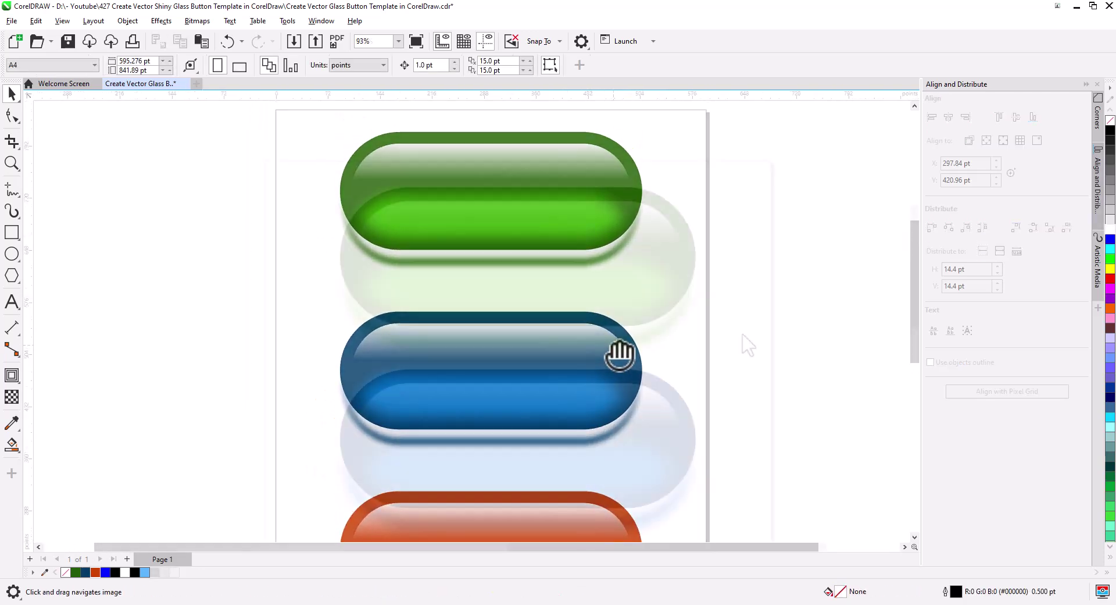
click(668, 203)
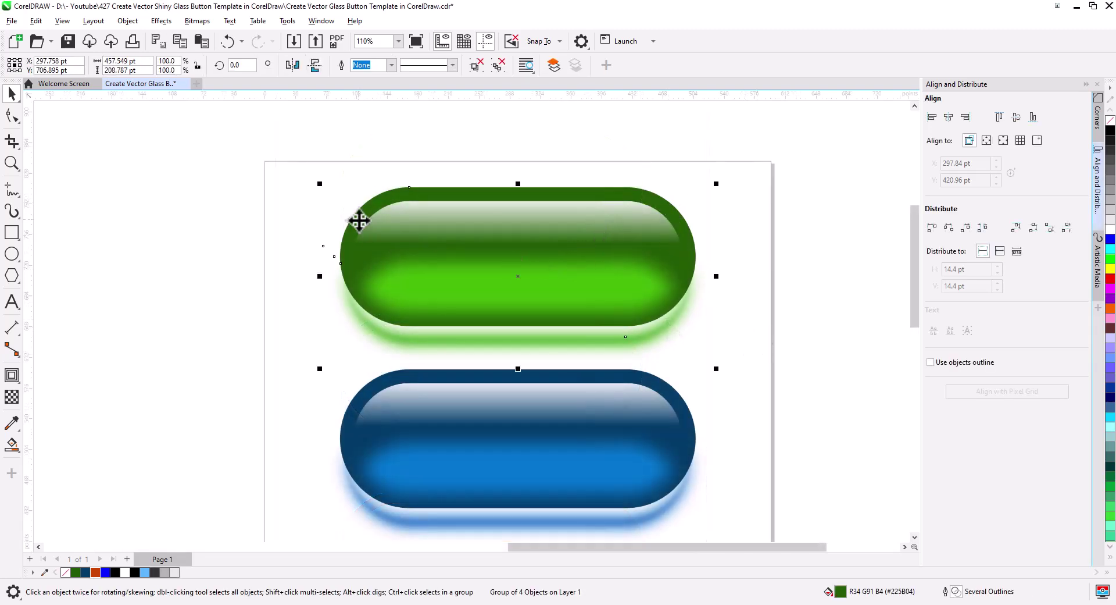
ctrl+click(413, 191)
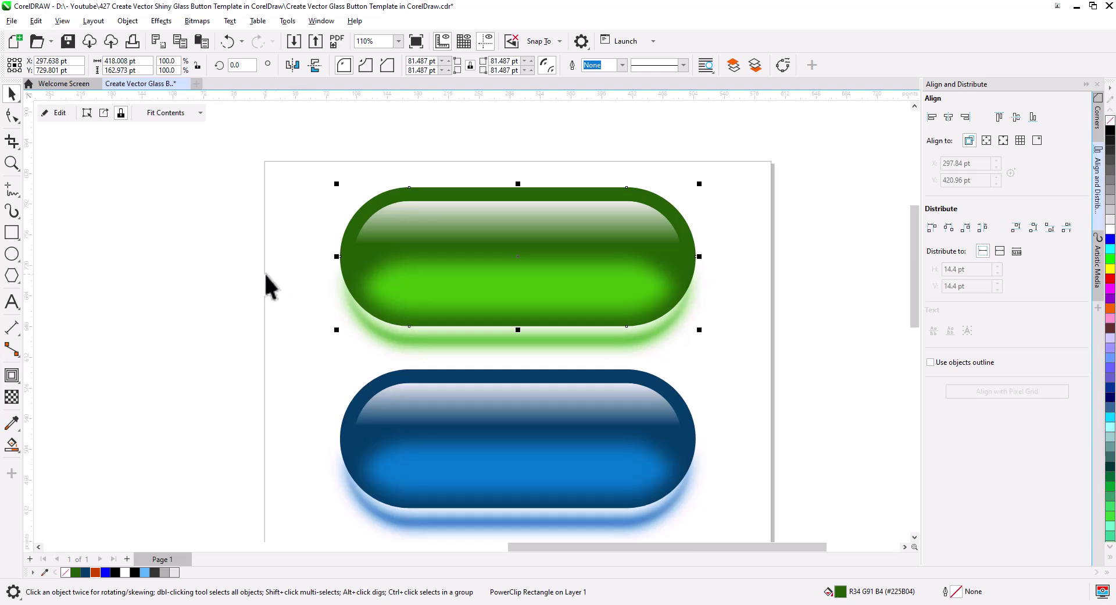
drag(649, 202, 257, 207)
click(291, 242)
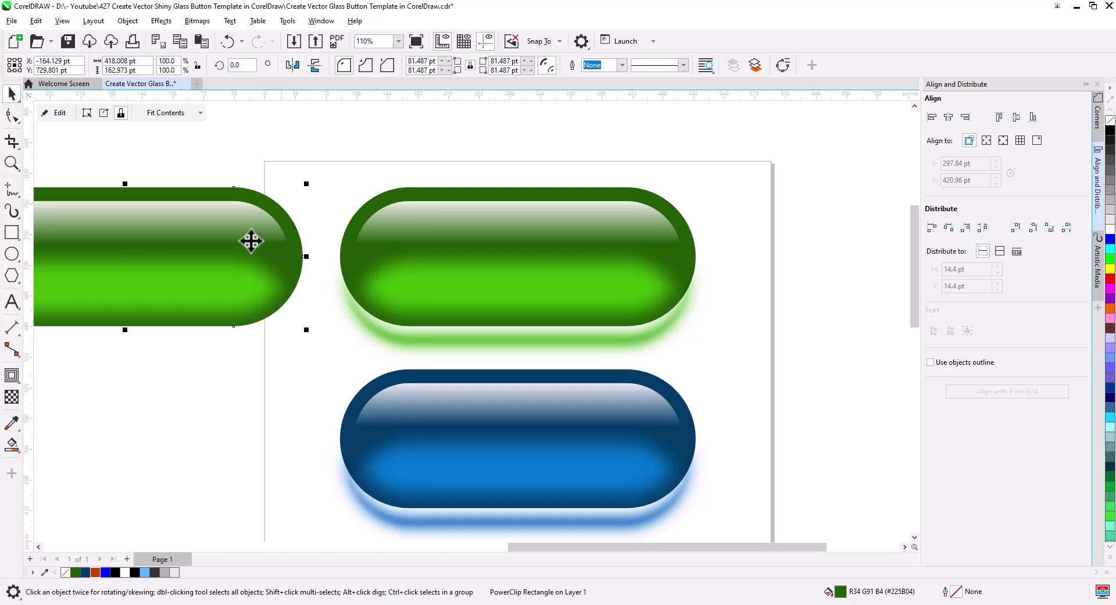
Step: Extract and delete the copied PowerClip's contents, and remove its frame so only a plain rounded rectangle is left
scroll(205, 256, left, 5)
right_click(308, 244)
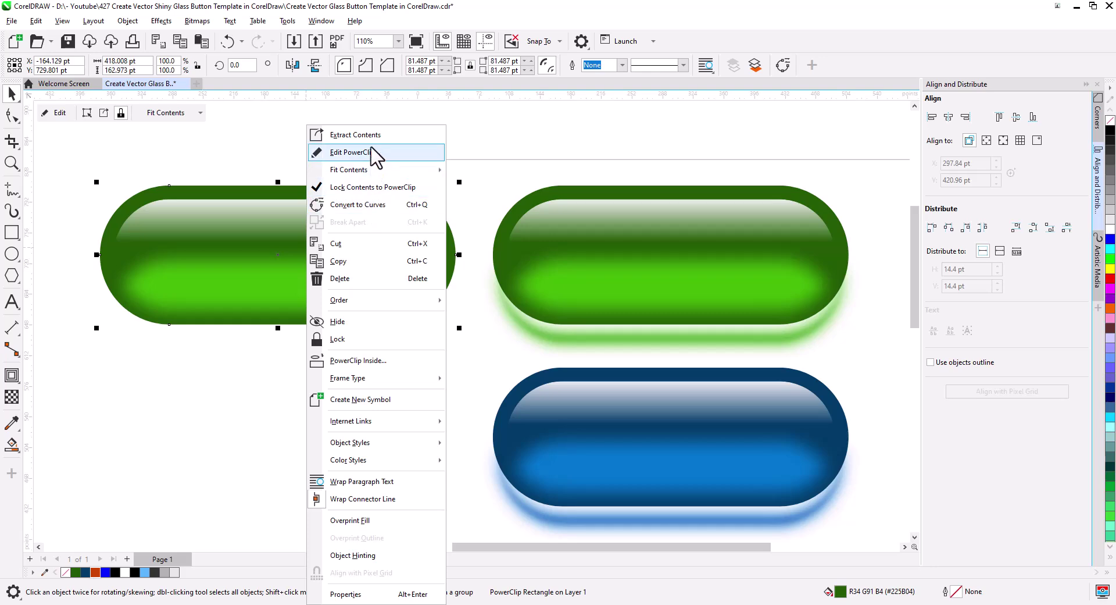
click(371, 138)
click(298, 215)
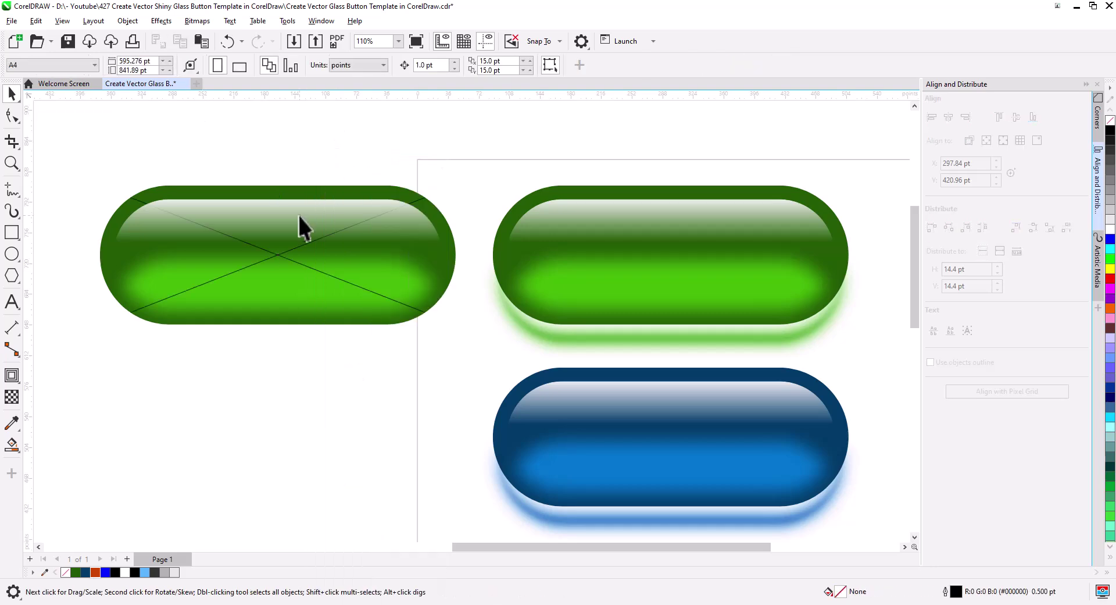
key(Delete)
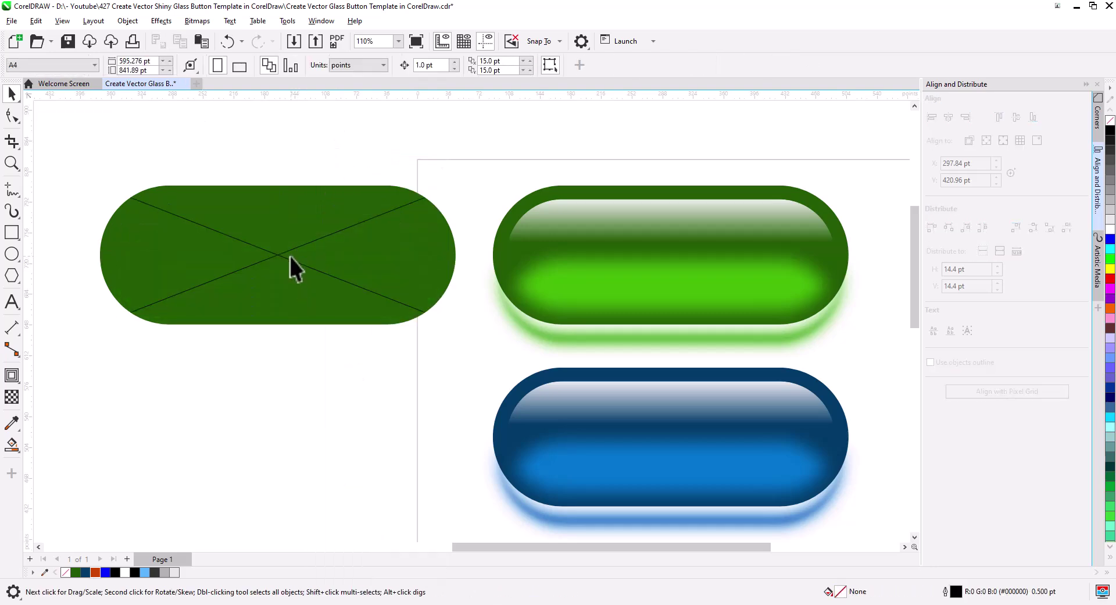
right_click(289, 253)
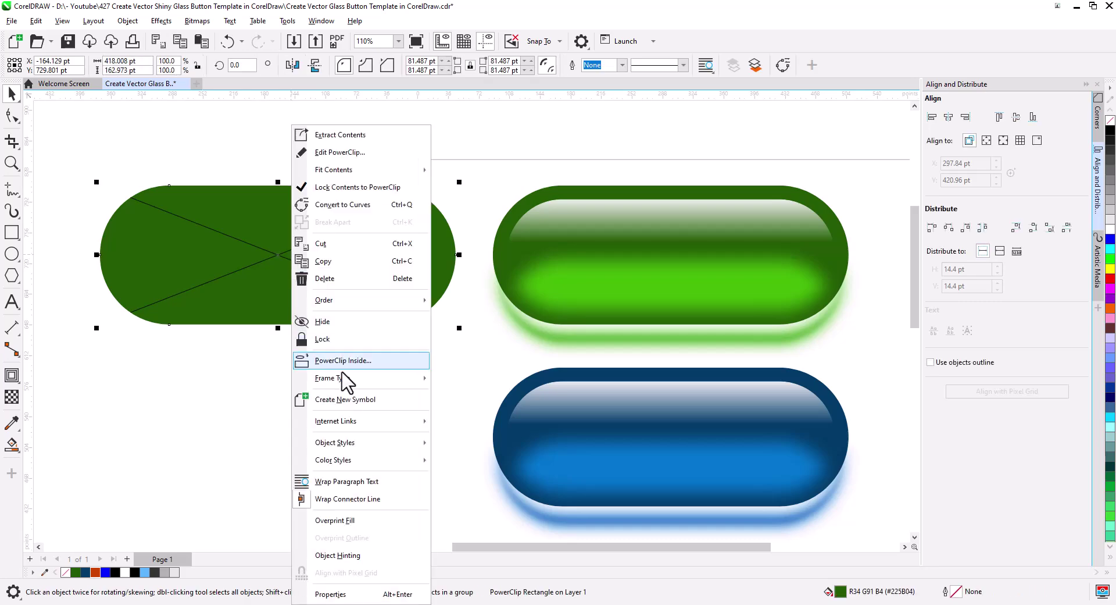
mouse_move(347, 380)
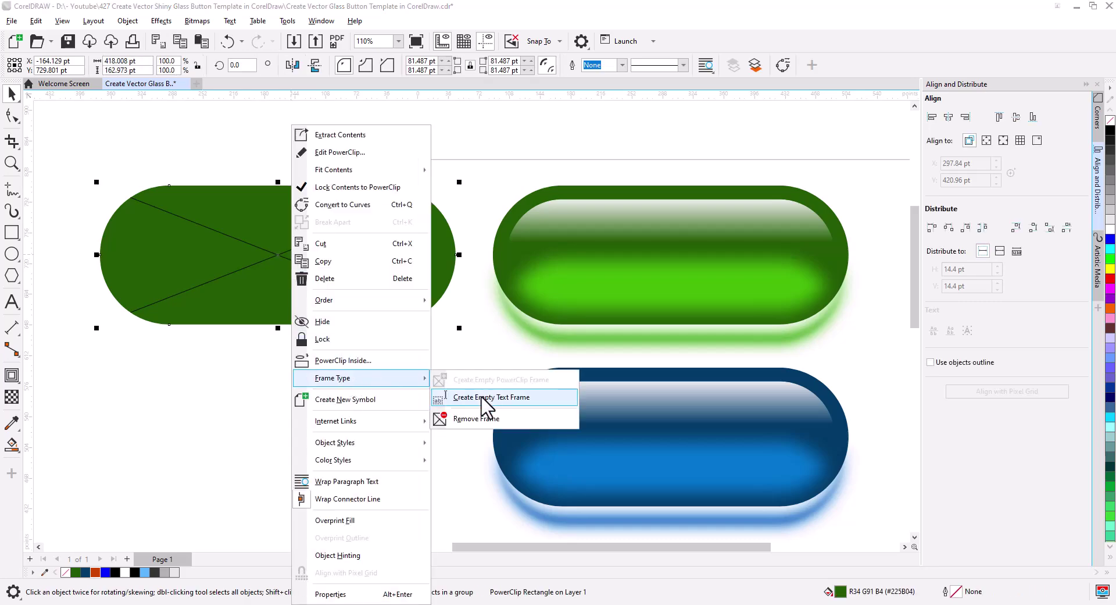
click(485, 418)
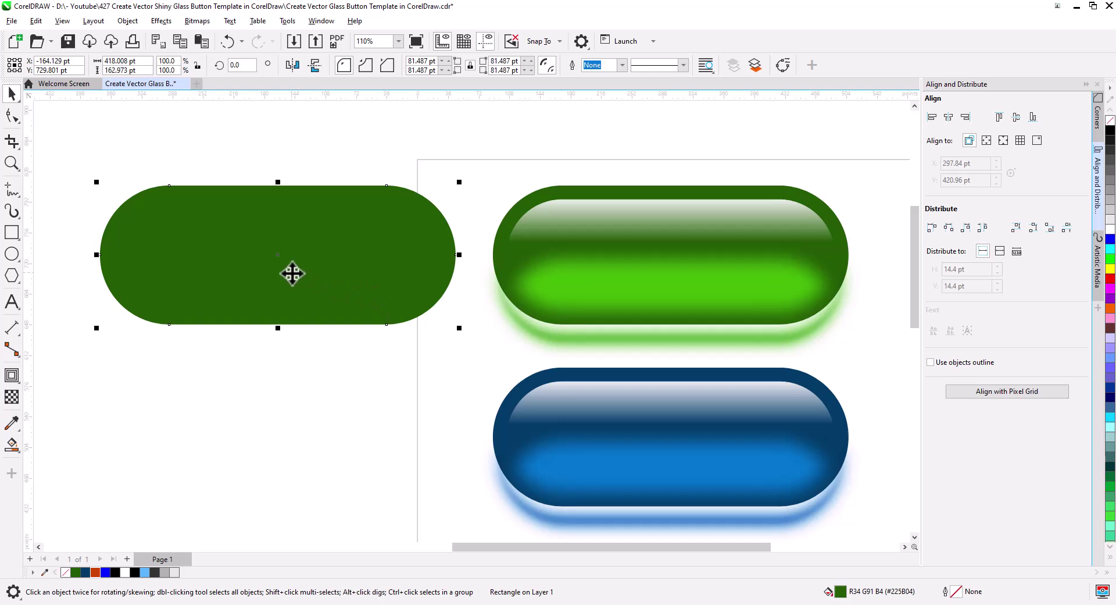
Step: Move the plain rounded rectangle exactly over the top green button, at X 297.638 pt and Y 729.801 pt, and fill it white
drag(169, 185, 563, 190)
drag(788, 291, 597, 309)
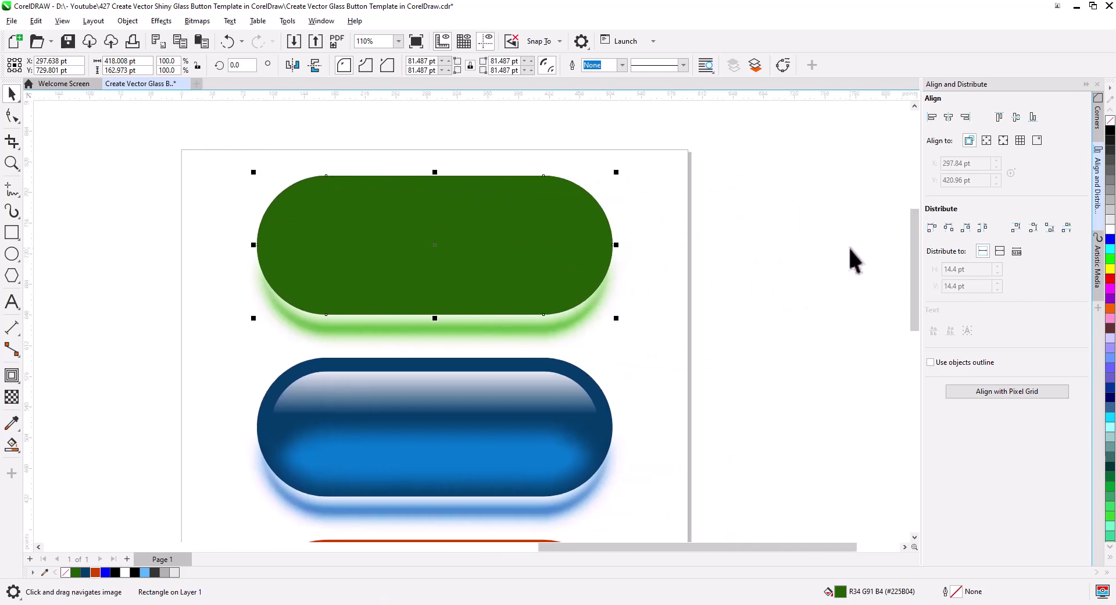
click(1110, 230)
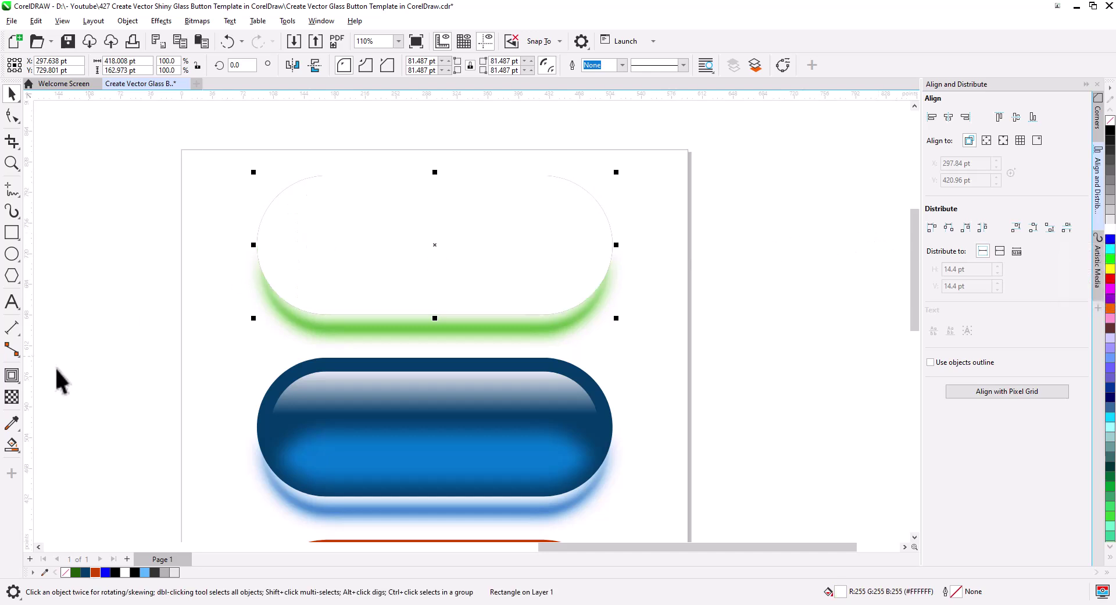
Step: Apply a vertical fountain transparency to the white rectangle, running from its lower edge up to the upper part of the button
click(11, 397)
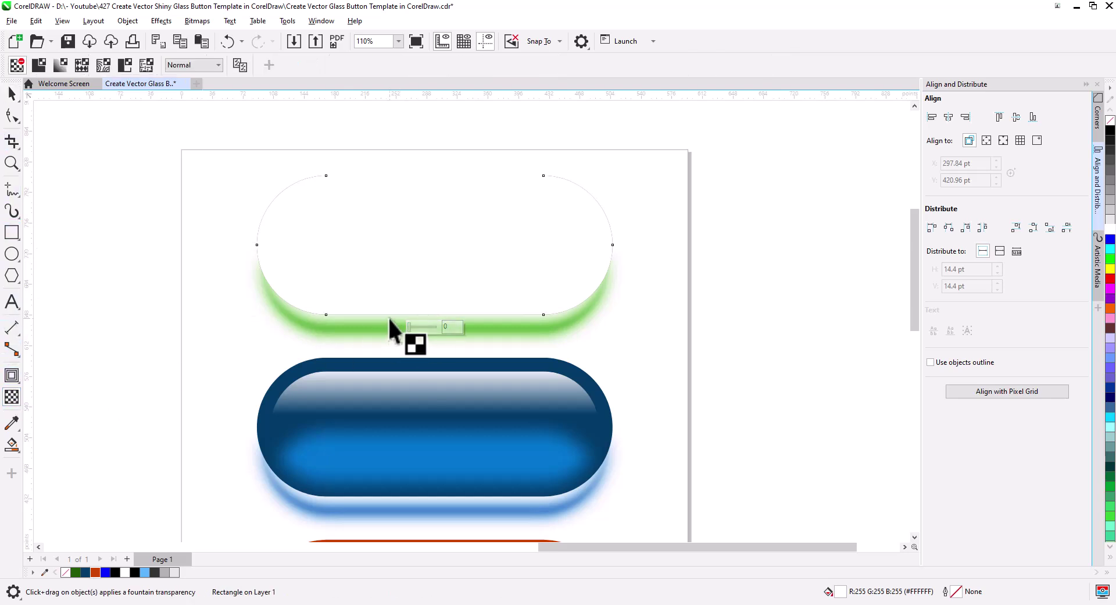
drag(389, 318, 389, 219)
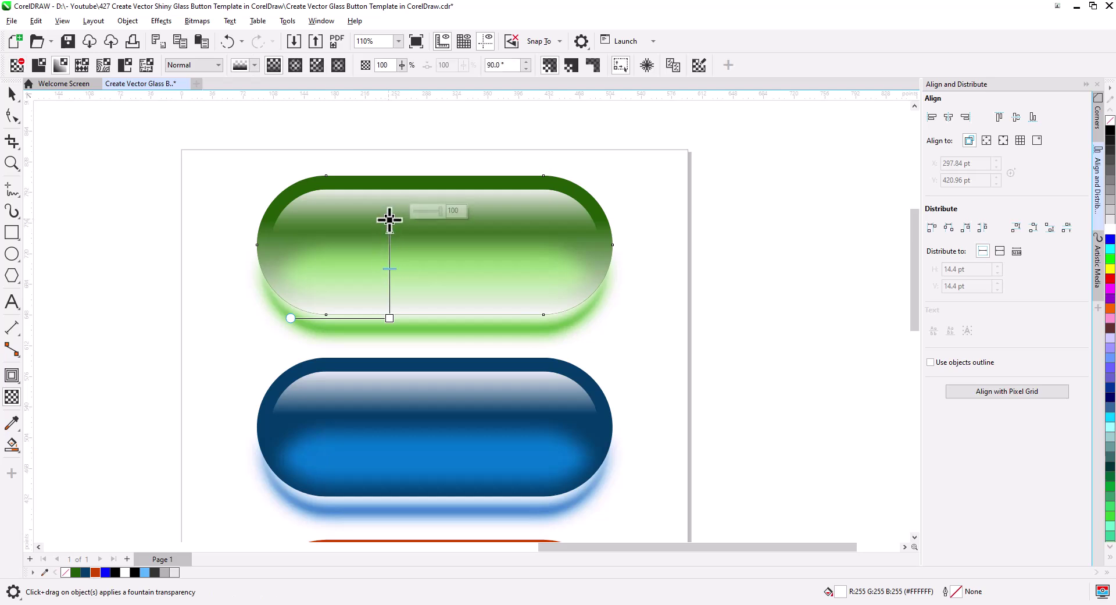
click(12, 94)
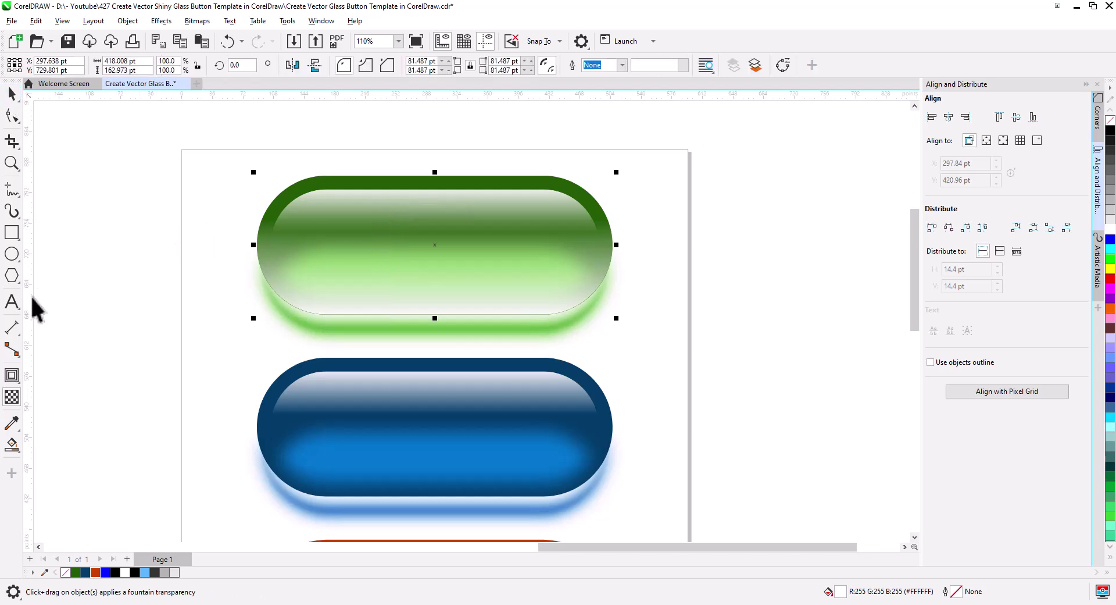
Step: Set the white rectangle's transparency merge mode to Soft Light and extend the fade up to near the button's upper edge
click(12, 396)
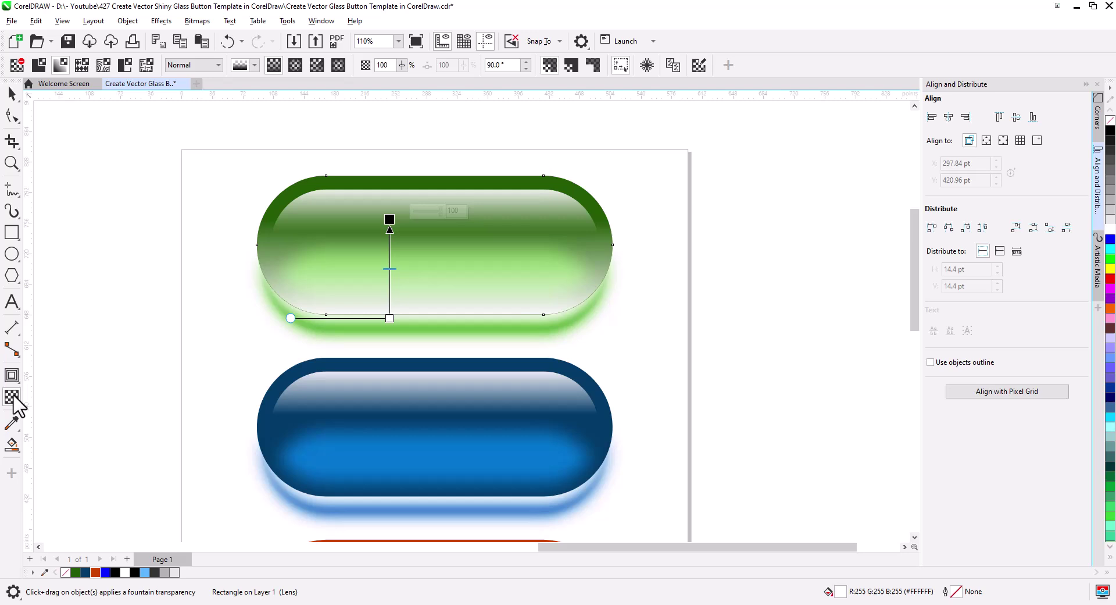
click(218, 64)
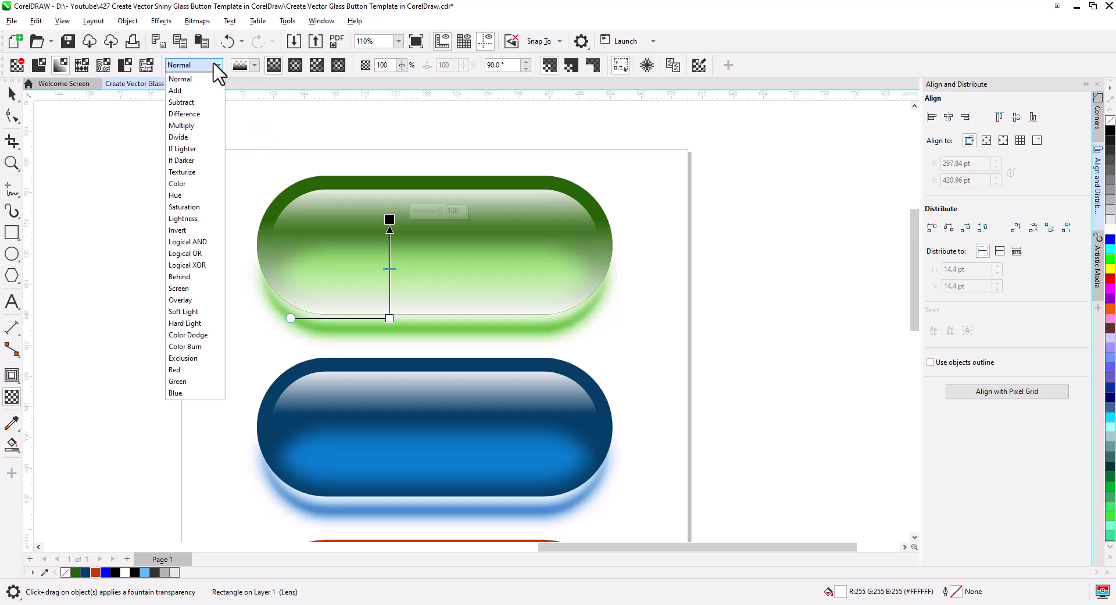
click(196, 312)
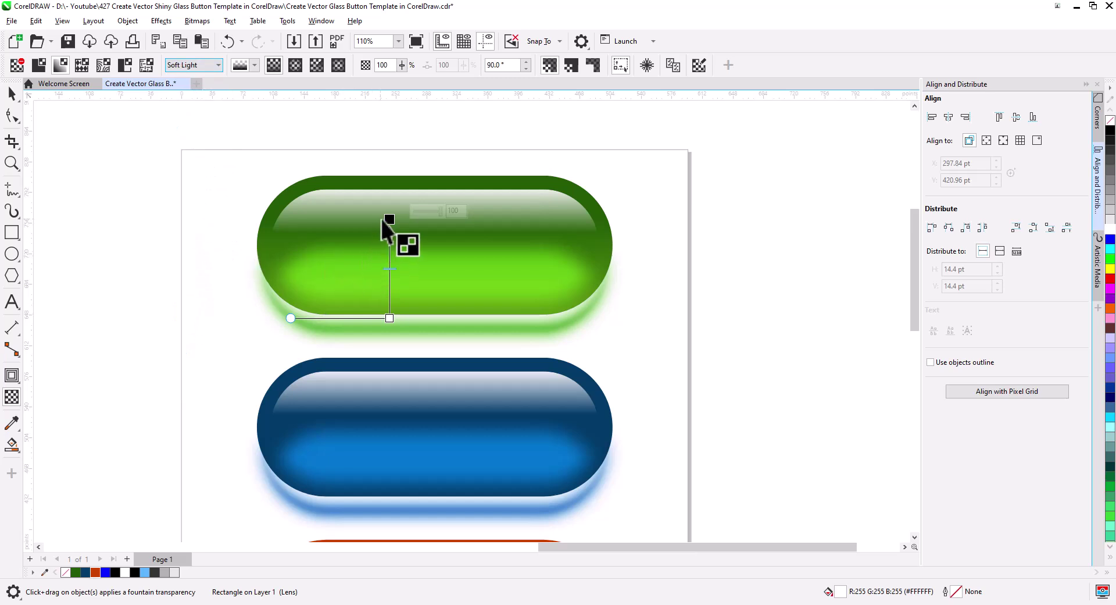
drag(390, 220, 391, 189)
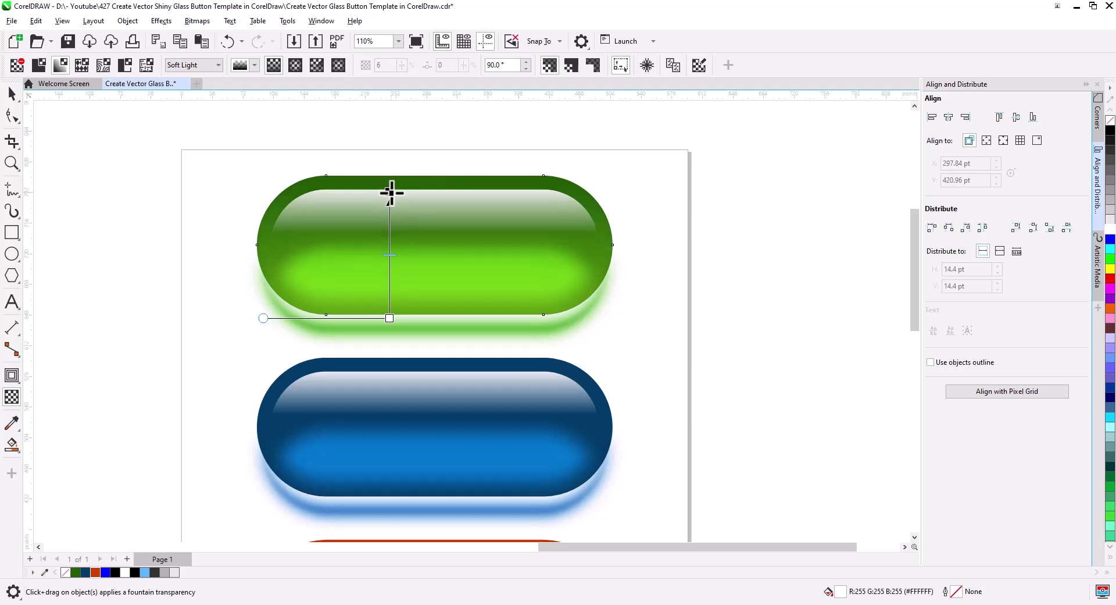
click(12, 93)
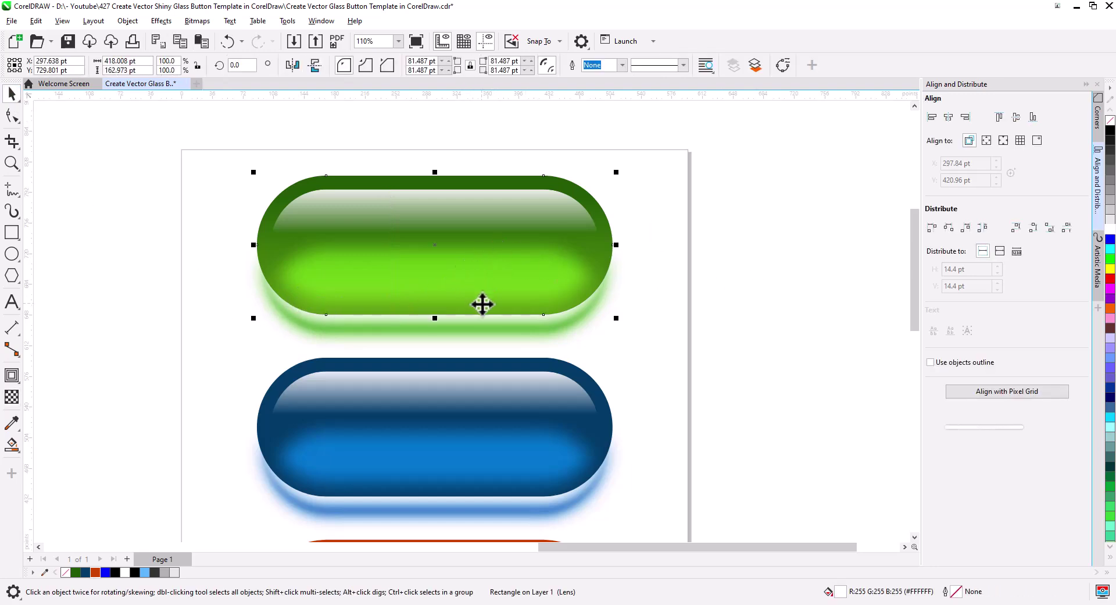
Step: Send the Soft Light rectangle to the back of the page and PowerClip it inside the top green button
right_click(486, 264)
mouse_move(524, 278)
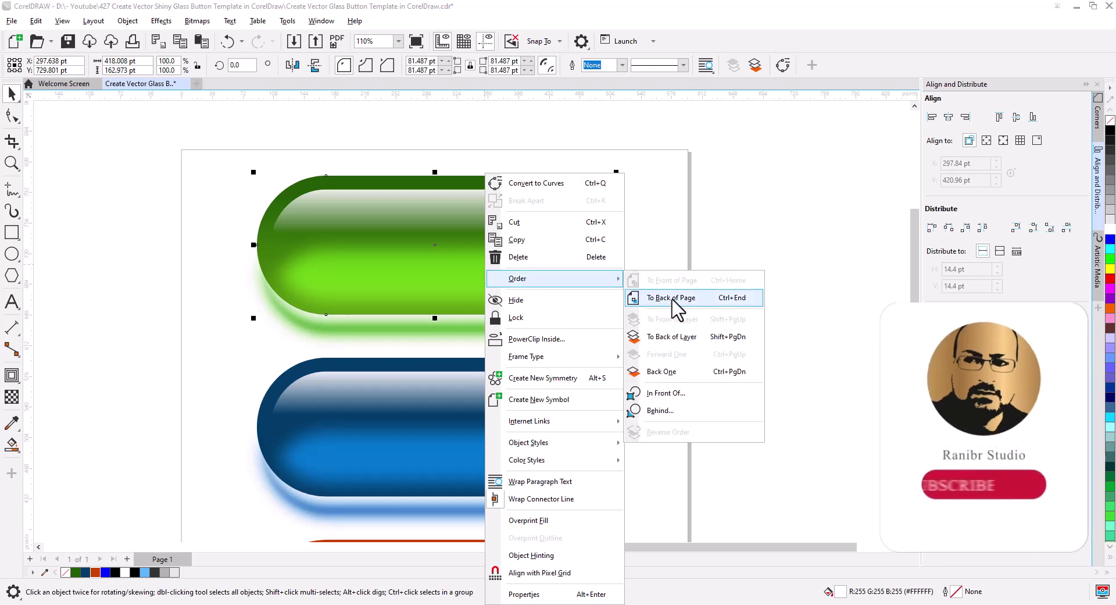
click(666, 298)
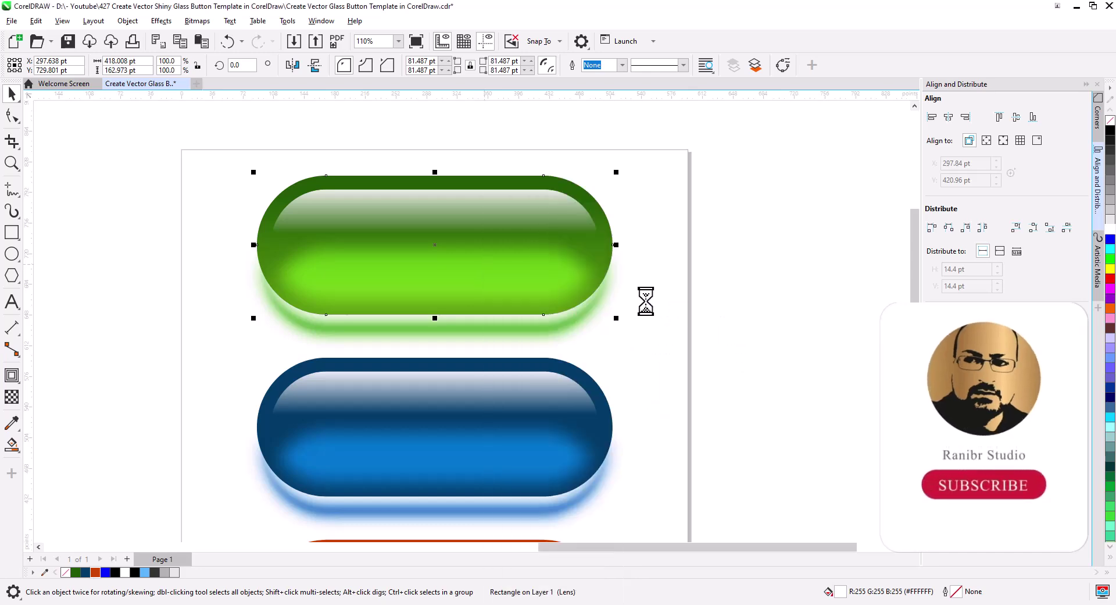
right_click(436, 243)
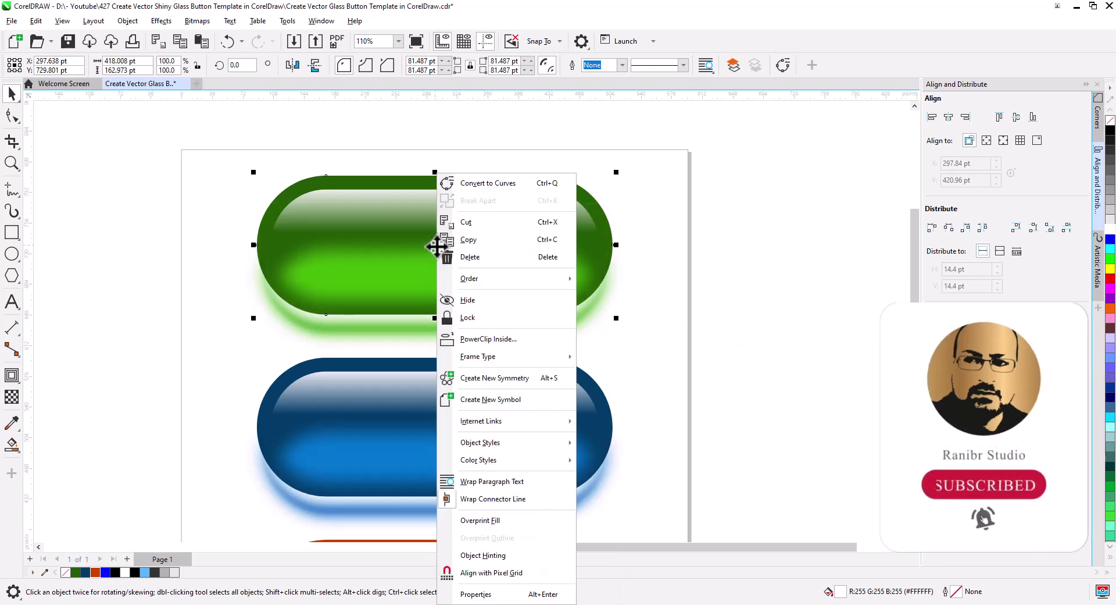
click(488, 339)
click(502, 232)
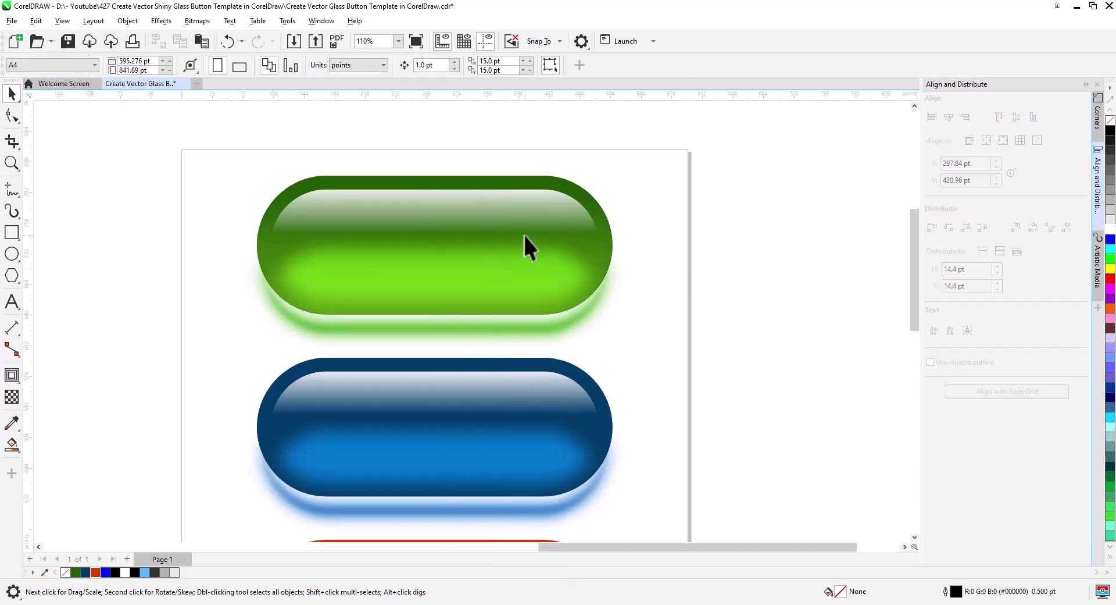
Step: Open the top green button's PowerClip contents for editing and bring the lower glow shape to the front of the layer
click(526, 244)
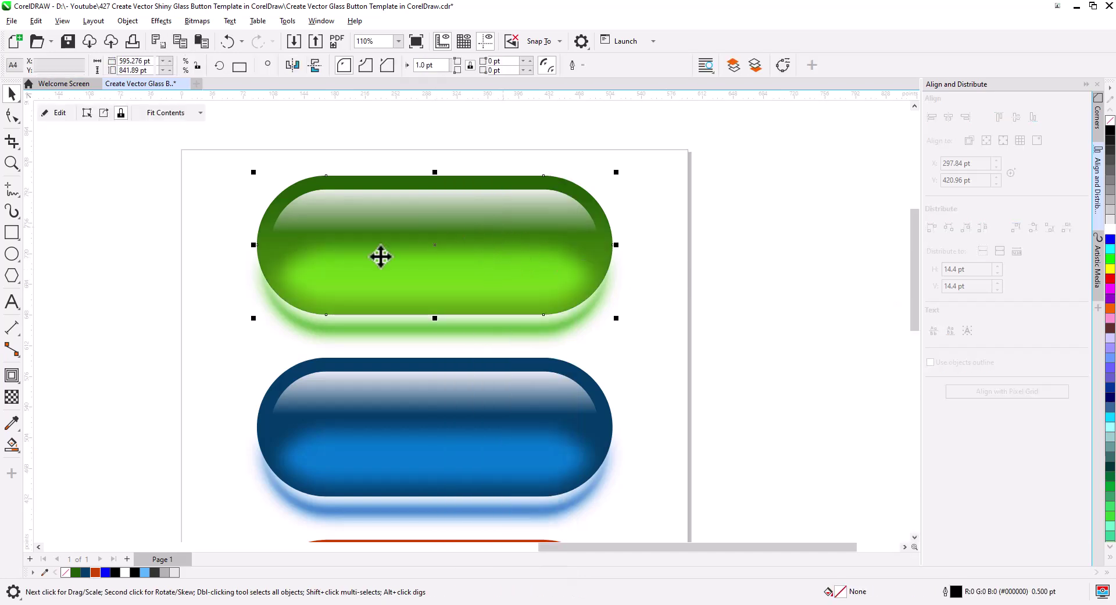
click(55, 113)
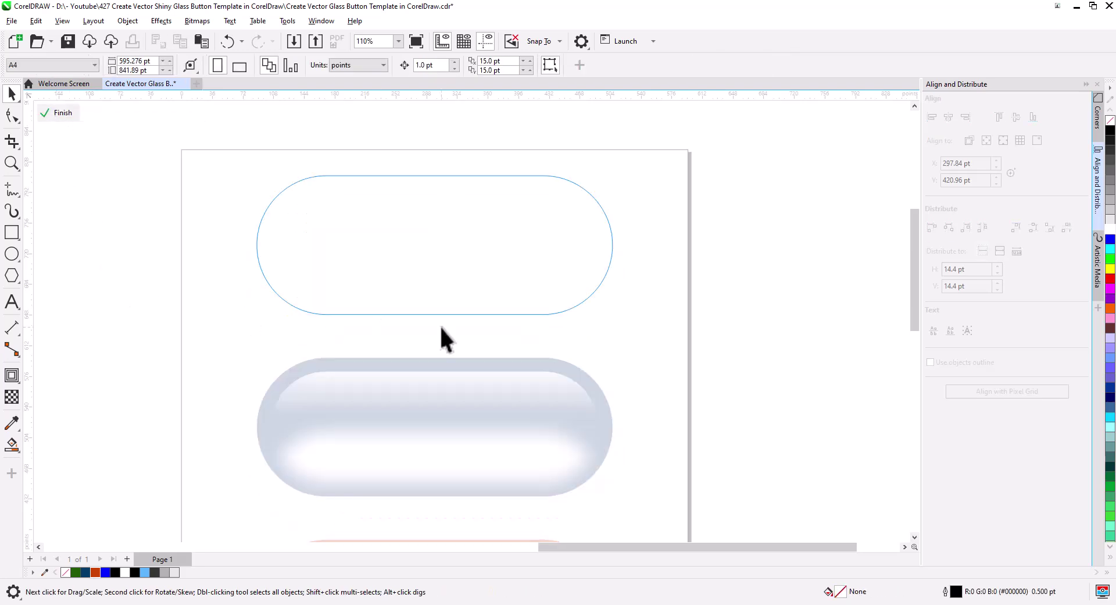
drag(259, 260, 247, 239)
right_click(437, 278)
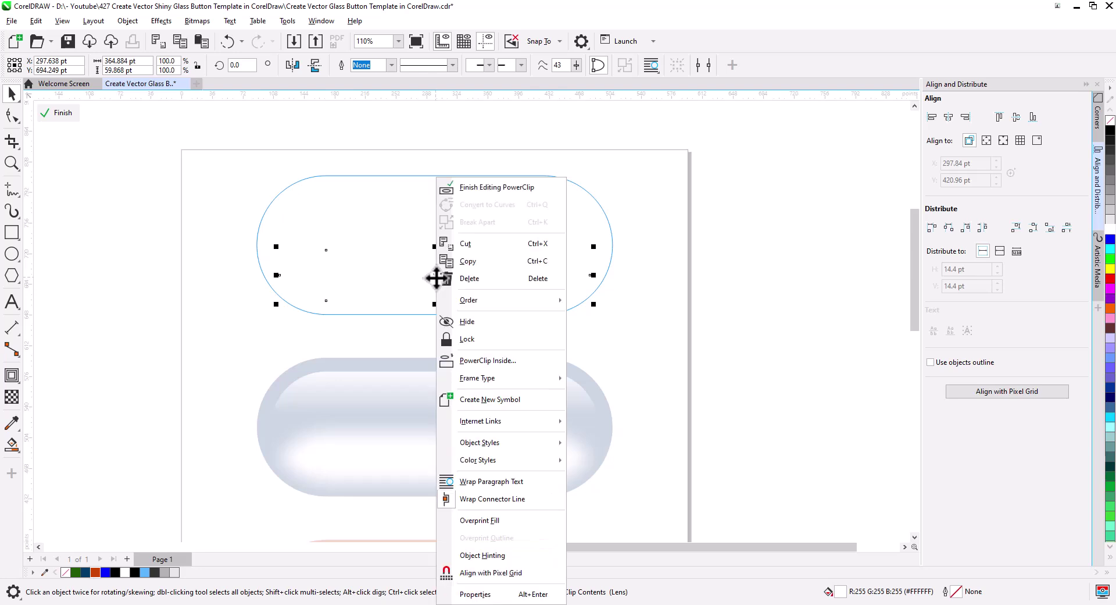
mouse_move(523, 301)
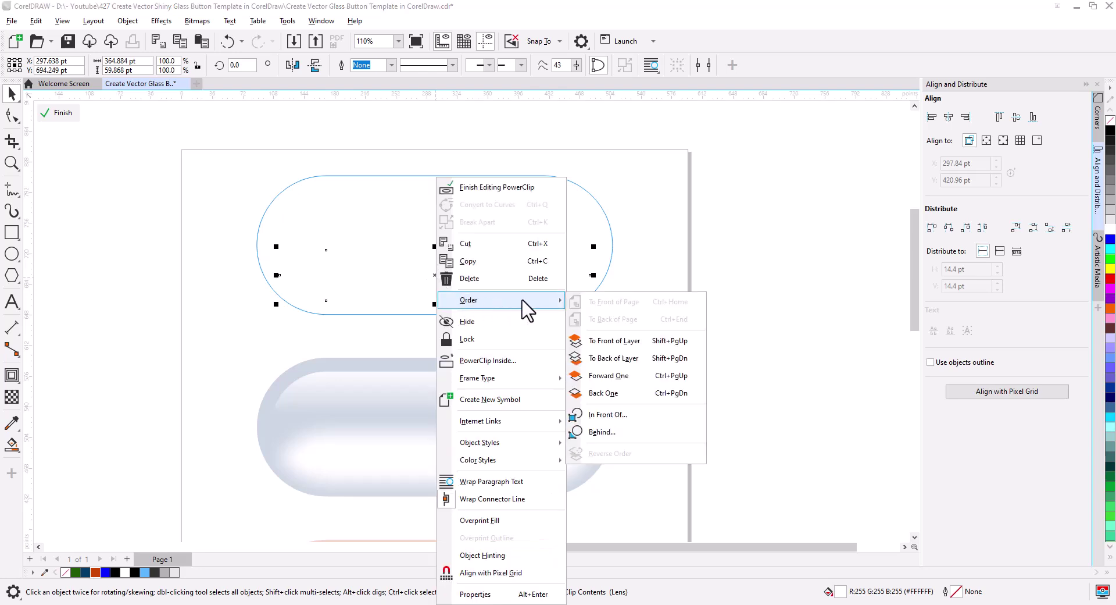
click(622, 344)
click(661, 254)
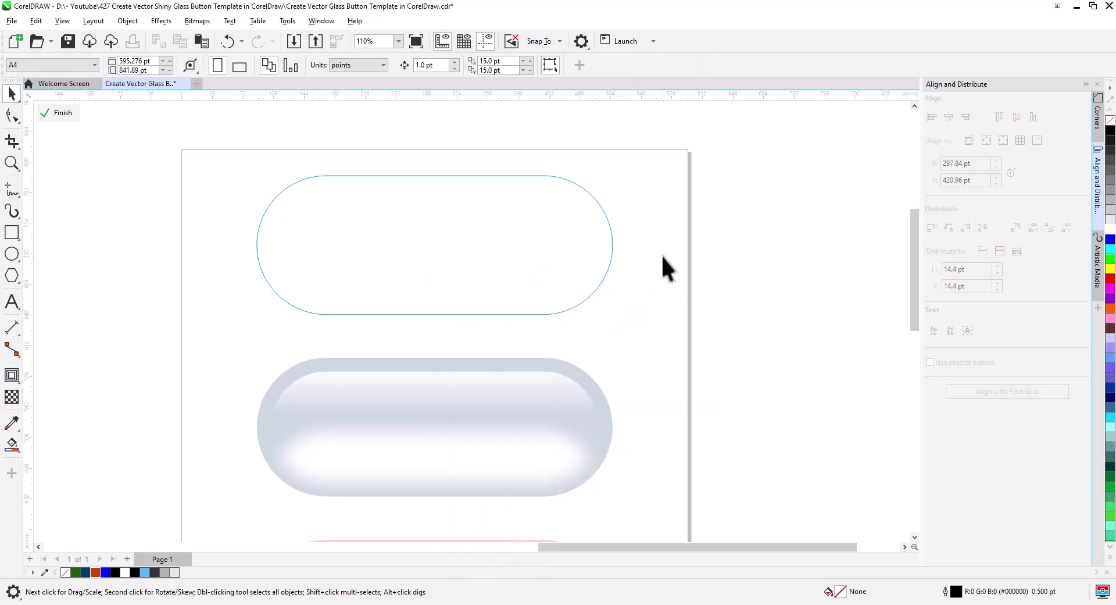
Step: Check the full-size rectangle and the inner highlight rectangle inside the PowerClip and finish editing its contents
click(557, 204)
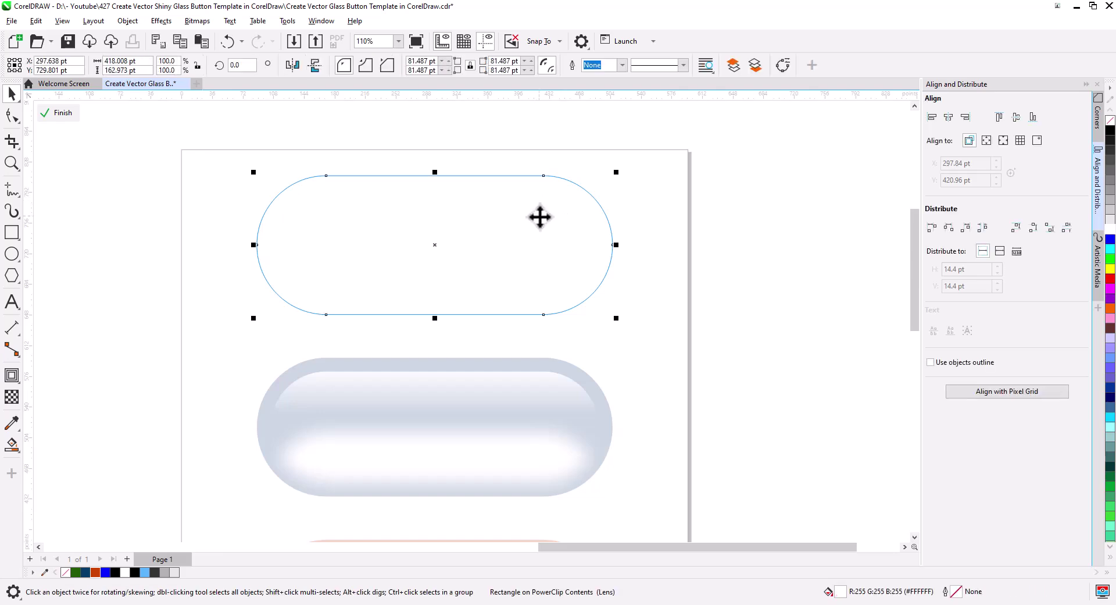
click(532, 196)
click(666, 250)
click(601, 237)
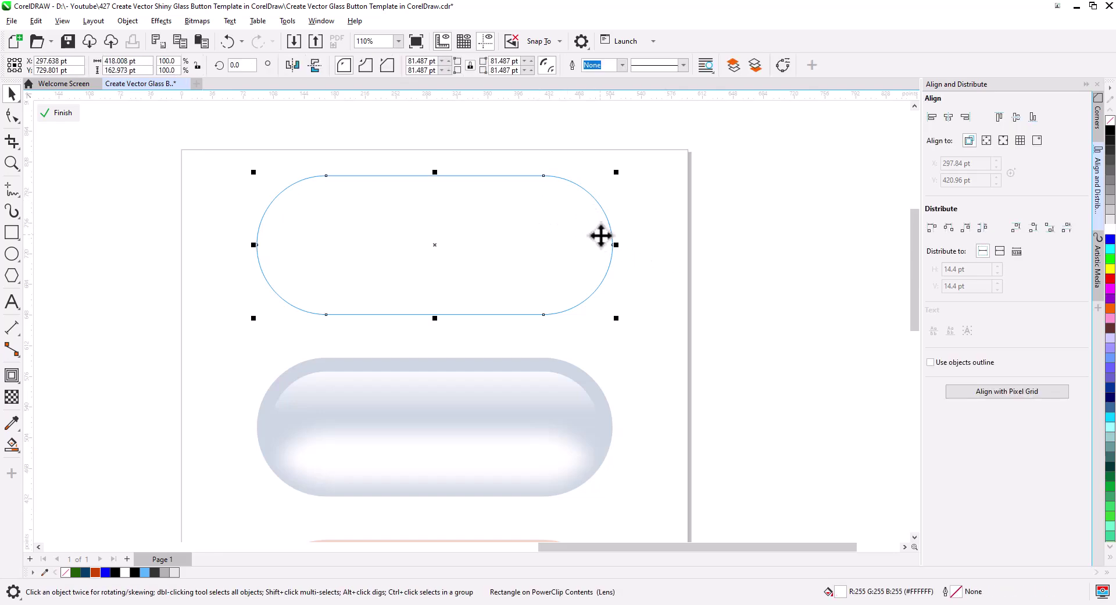
click(651, 243)
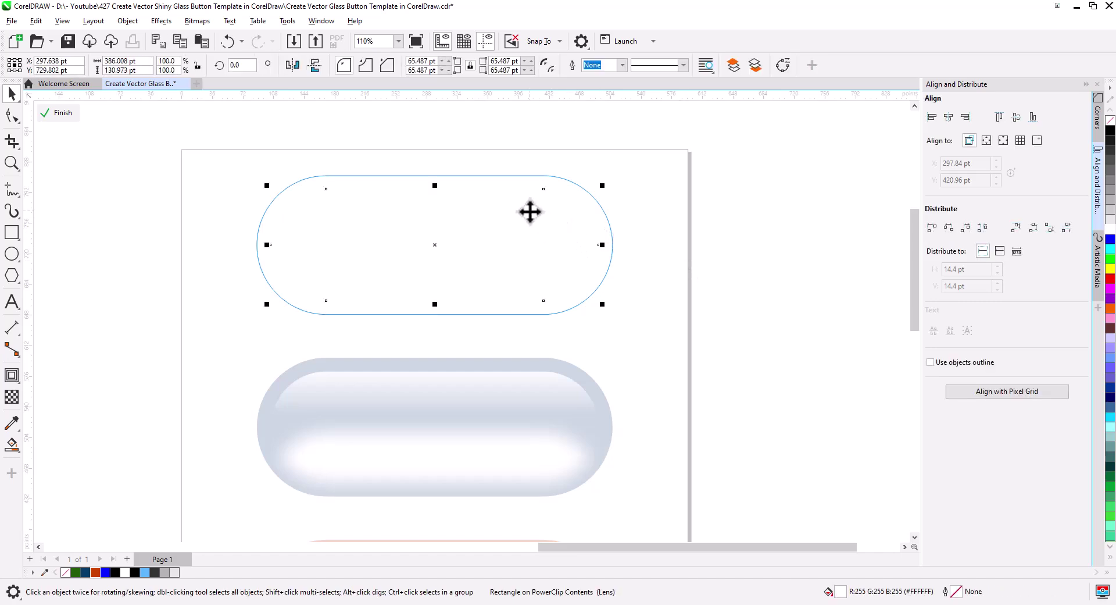
click(63, 114)
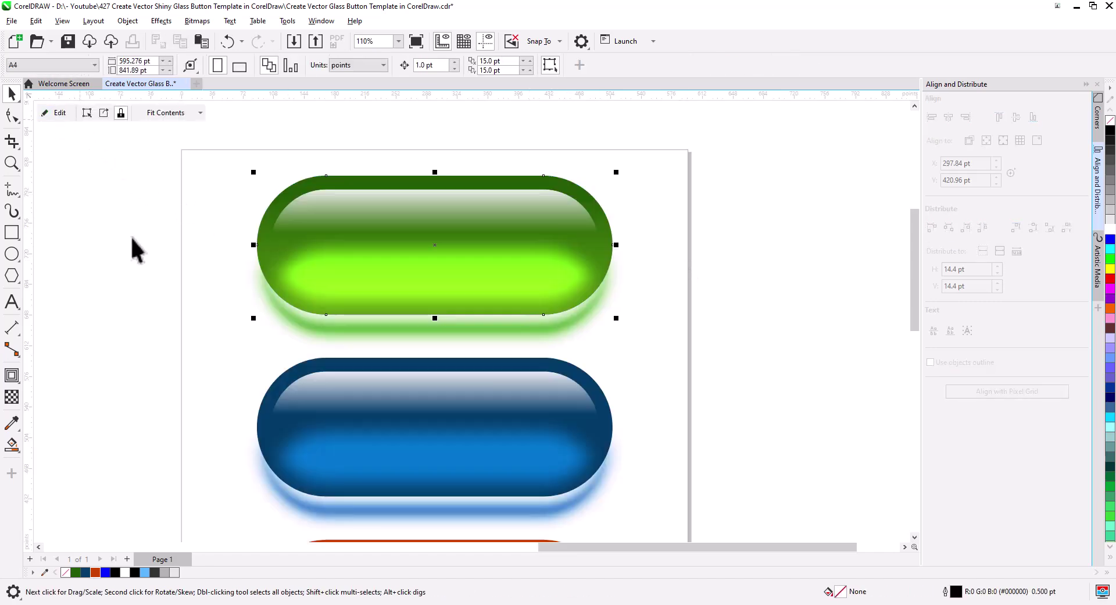
click(195, 303)
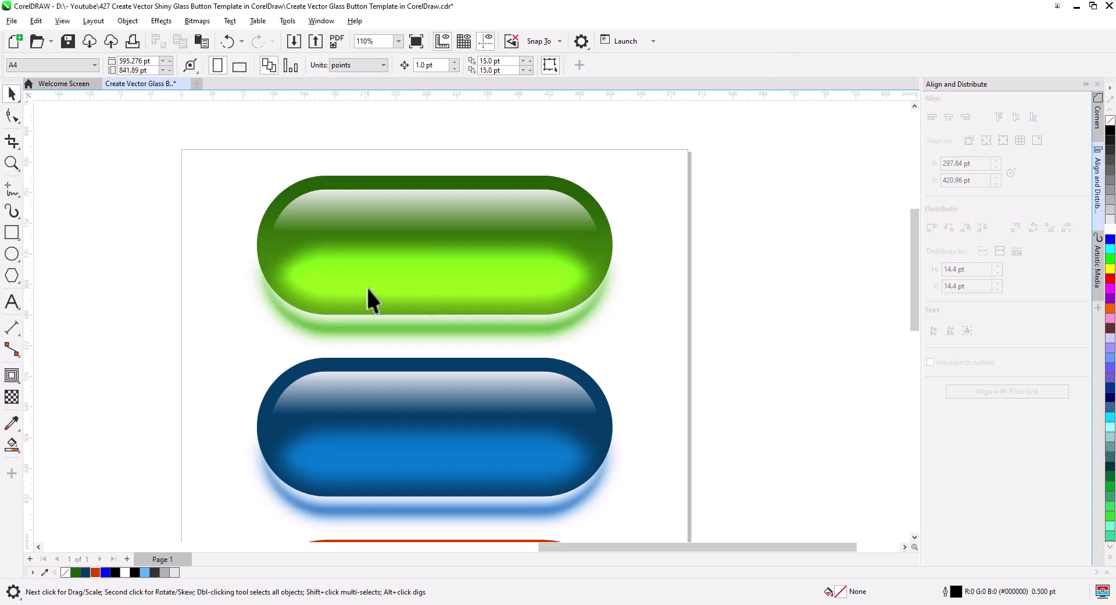
Step: Delete the blue and orange buttons below the green one
scroll(435, 262, down, 2)
scroll(466, 285, down, 2)
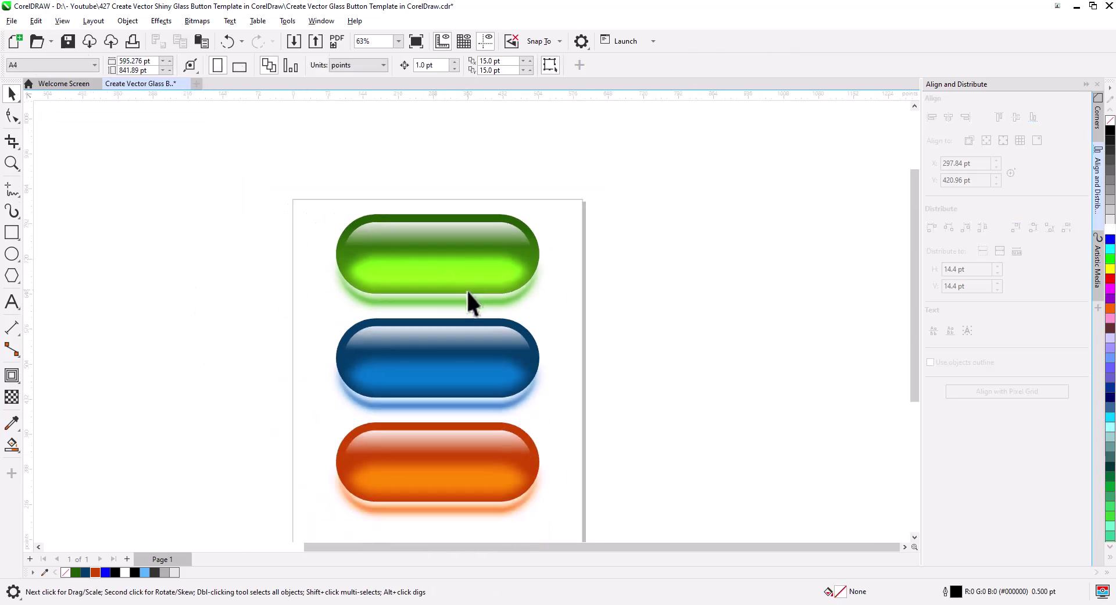
drag(585, 457, 326, 326)
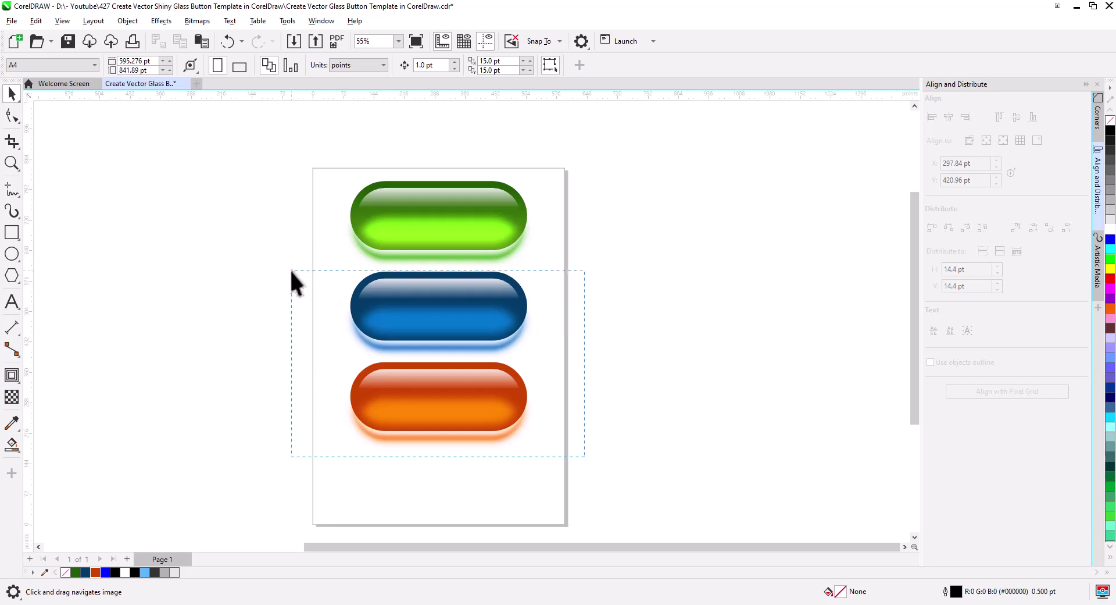
drag(291, 271, 288, 268)
key(Delete)
Step: Ungroup the remaining green button so its PowerClip rectangle can be selected separately
click(471, 229)
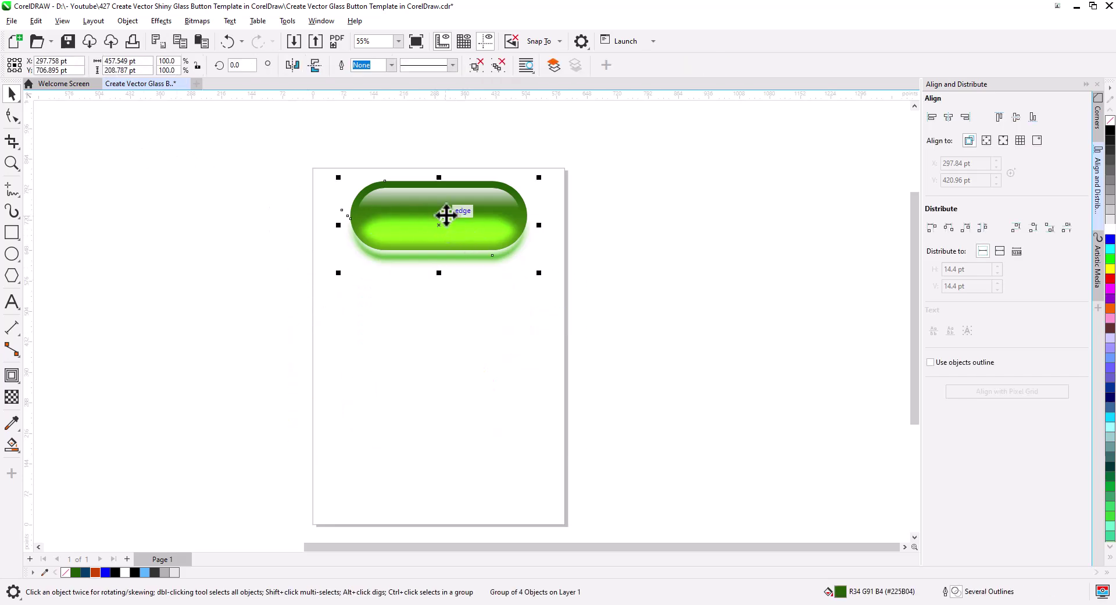
scroll(445, 218, up, 3)
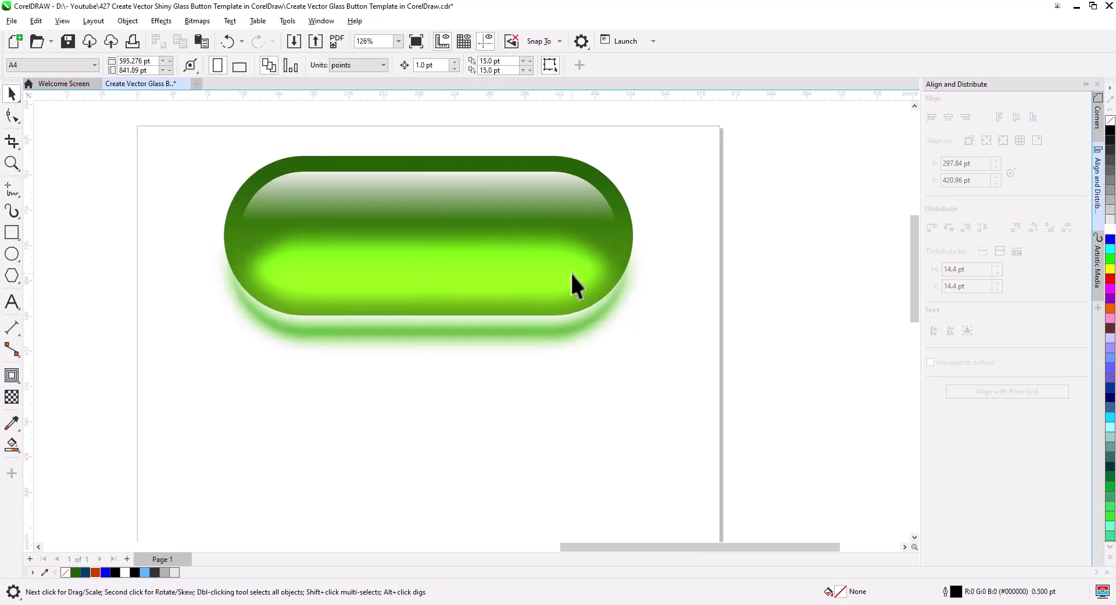
click(639, 192)
click(392, 247)
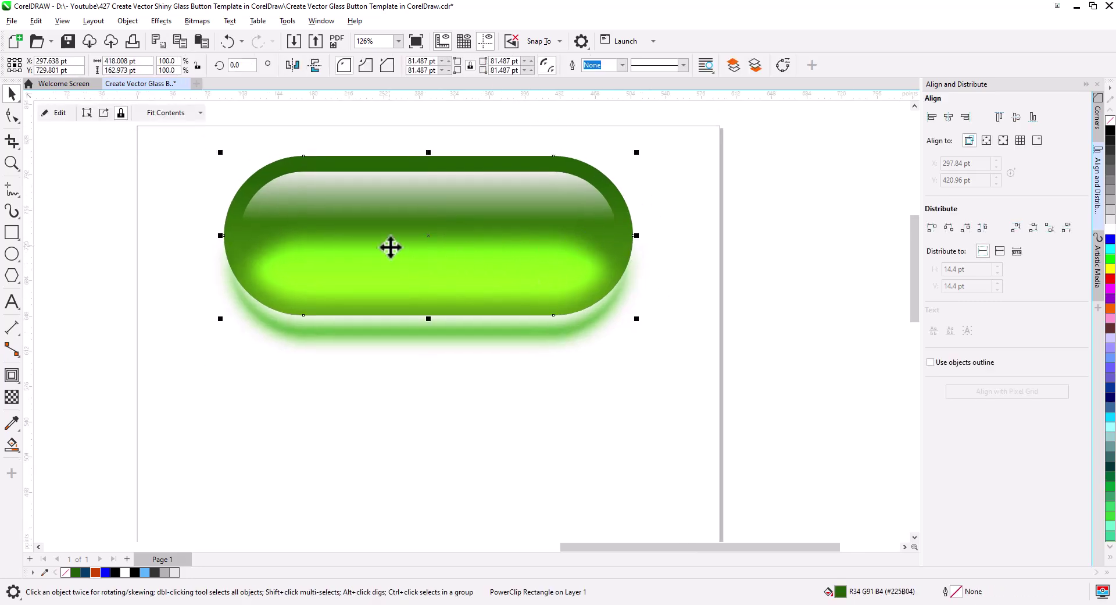
click(74, 135)
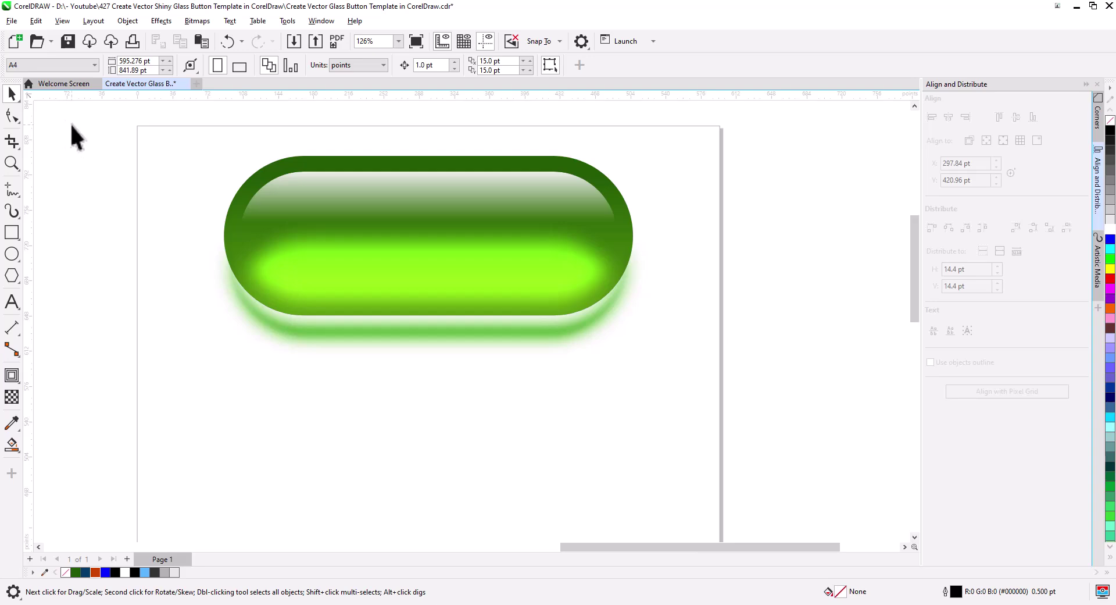
Step: Cut the lower glow shape out of the green button's PowerClip, finish editing, and paste it onto the page
click(416, 242)
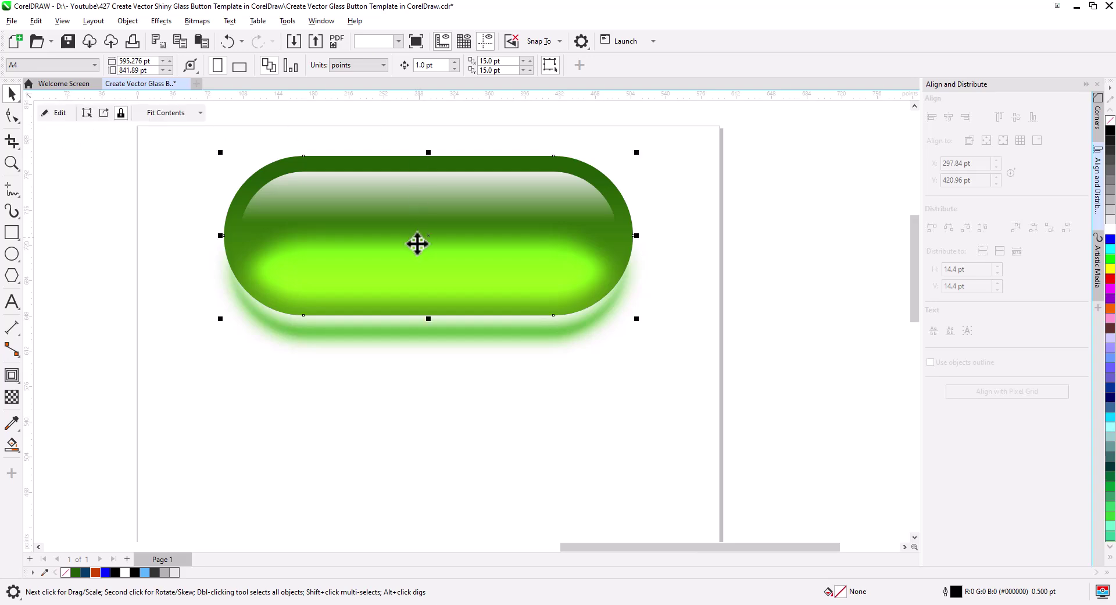
click(52, 112)
click(358, 284)
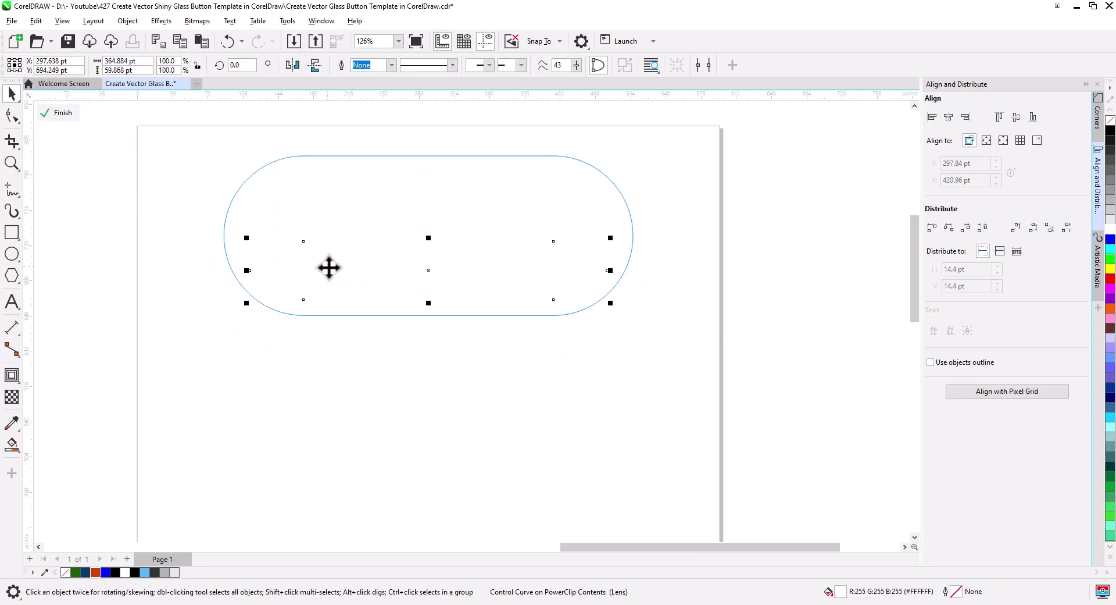
key(ctrl+x)
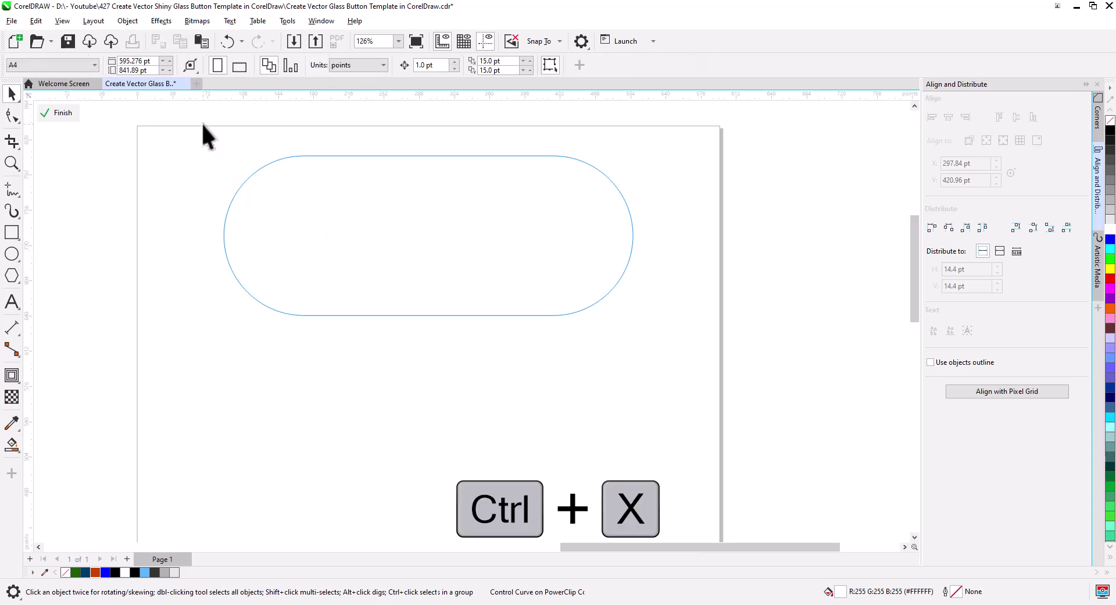
click(56, 113)
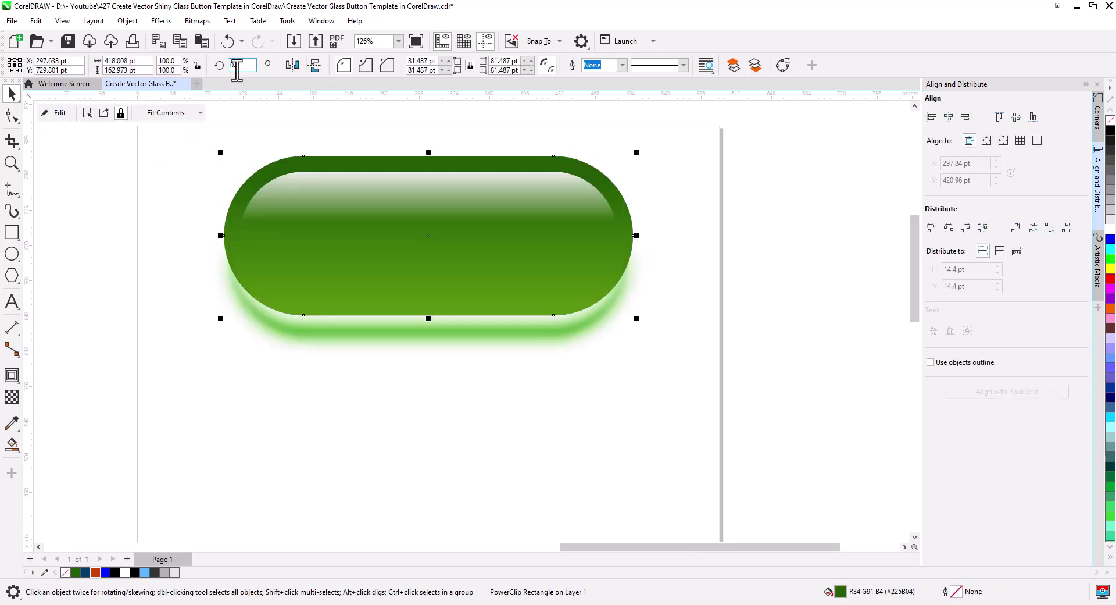
click(201, 42)
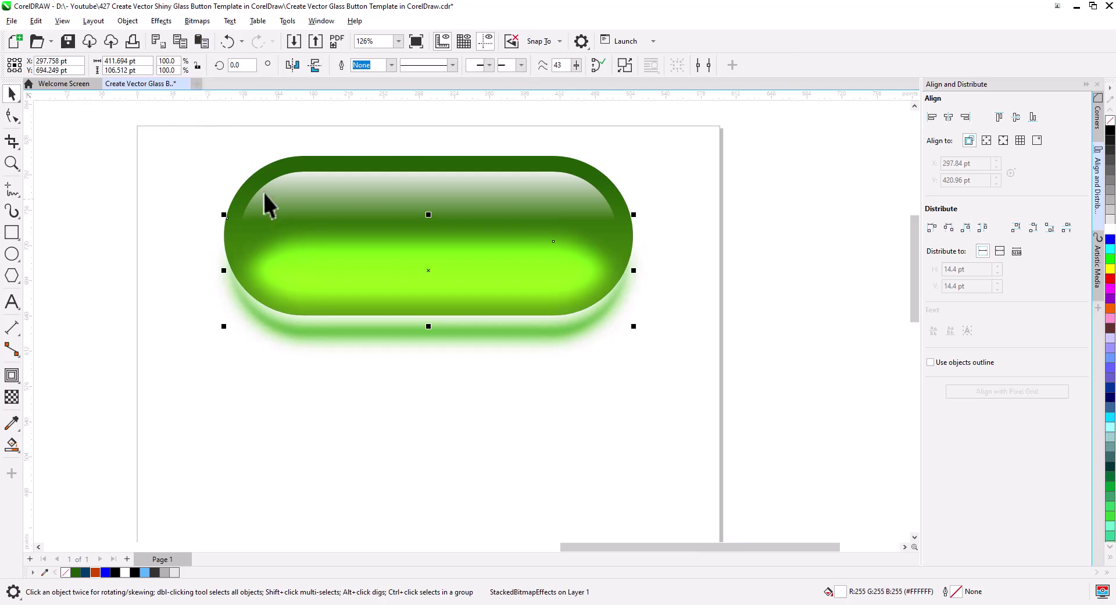
Step: Apply a uniform transparency of 49 to the pasted glow, keeping the Overlay merge mode
click(12, 398)
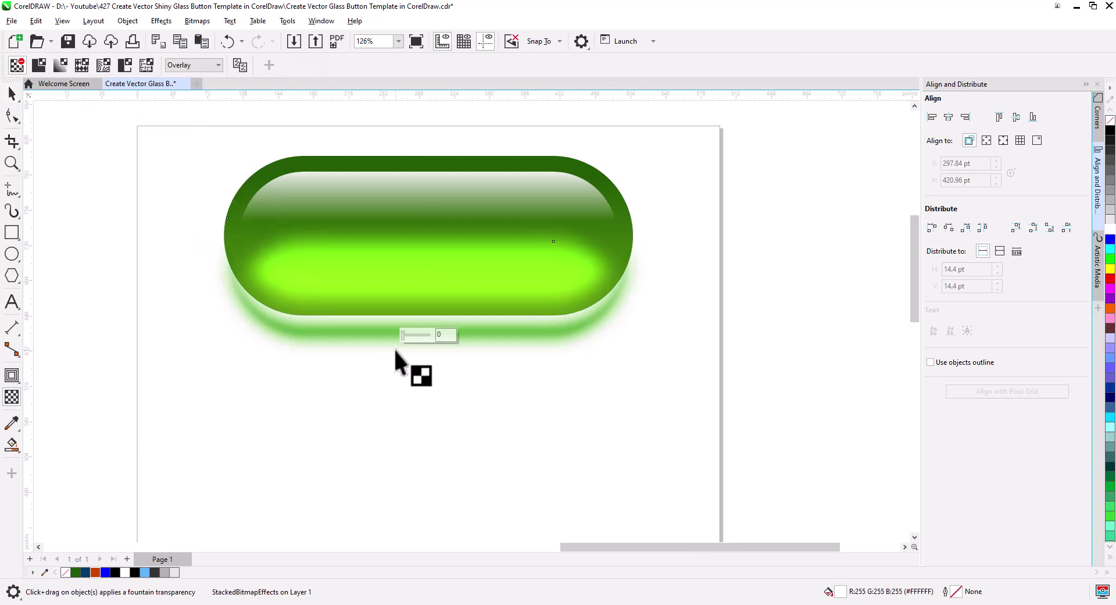
drag(410, 338, 417, 341)
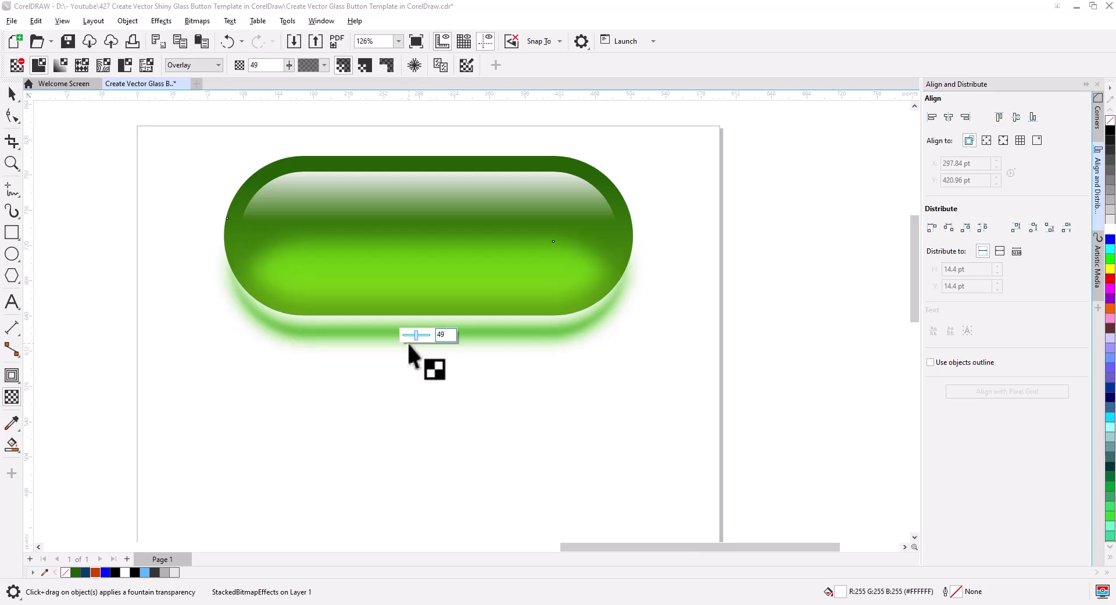
click(12, 93)
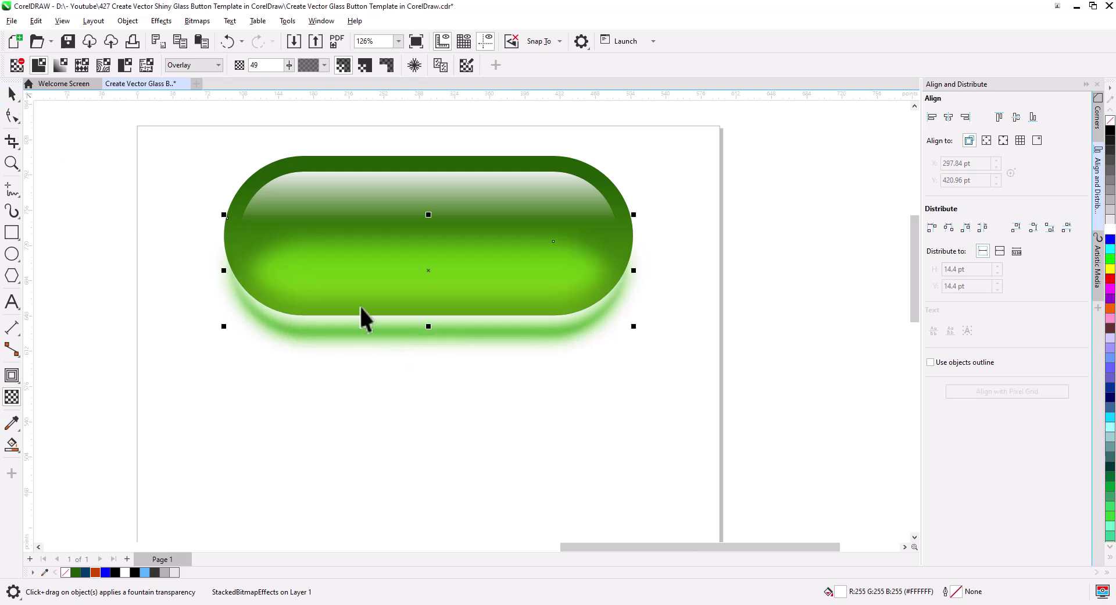
Step: PowerClip the glow inside the green button and group all of the button's parts
right_click(385, 279)
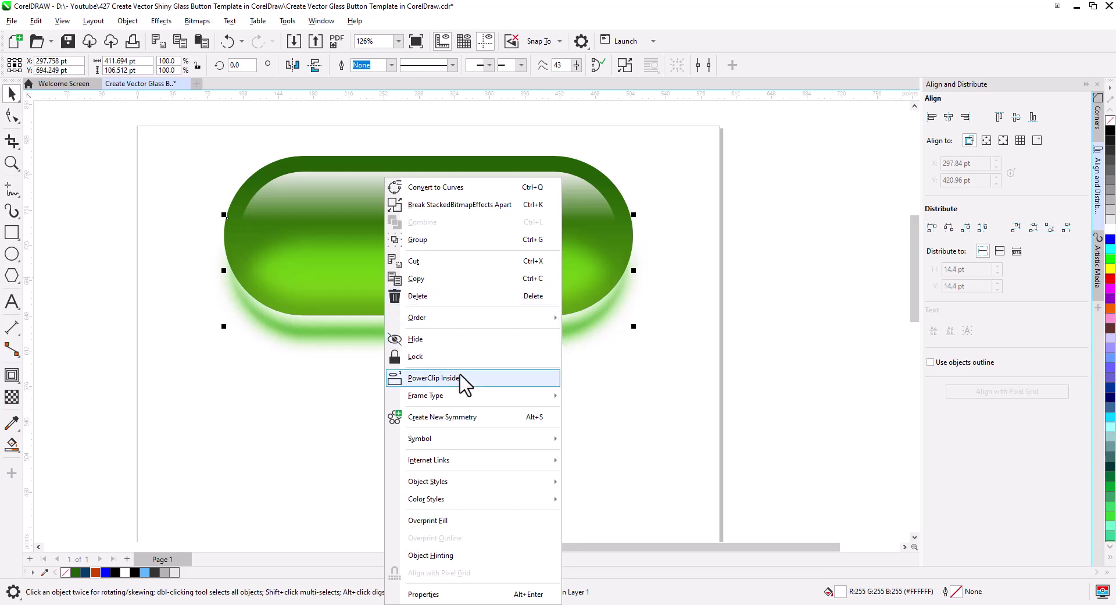
click(433, 378)
click(442, 166)
click(711, 326)
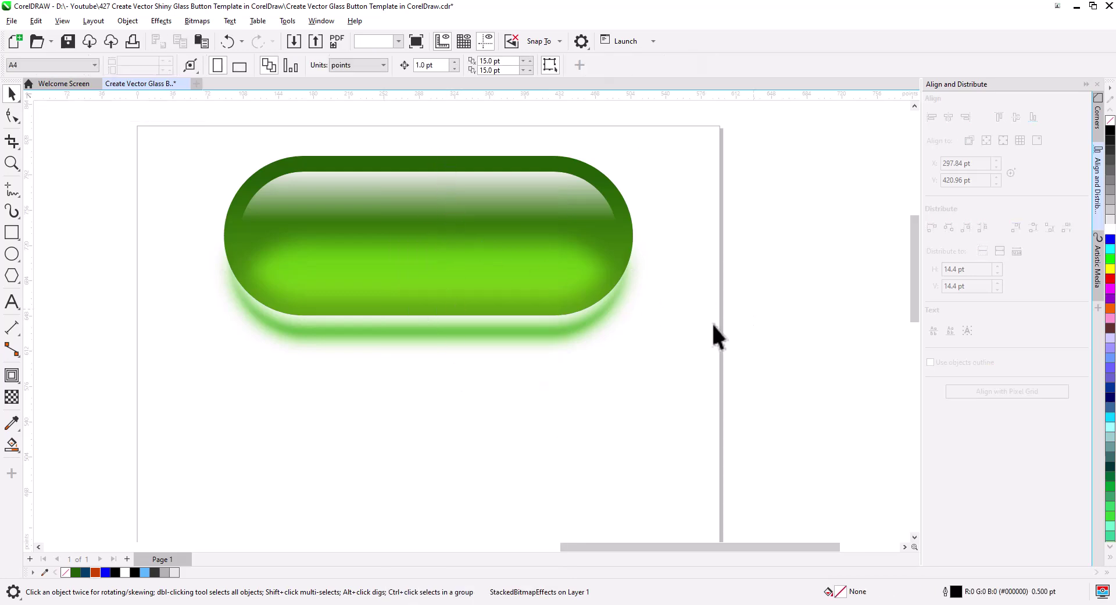
drag(187, 116, 187, 117)
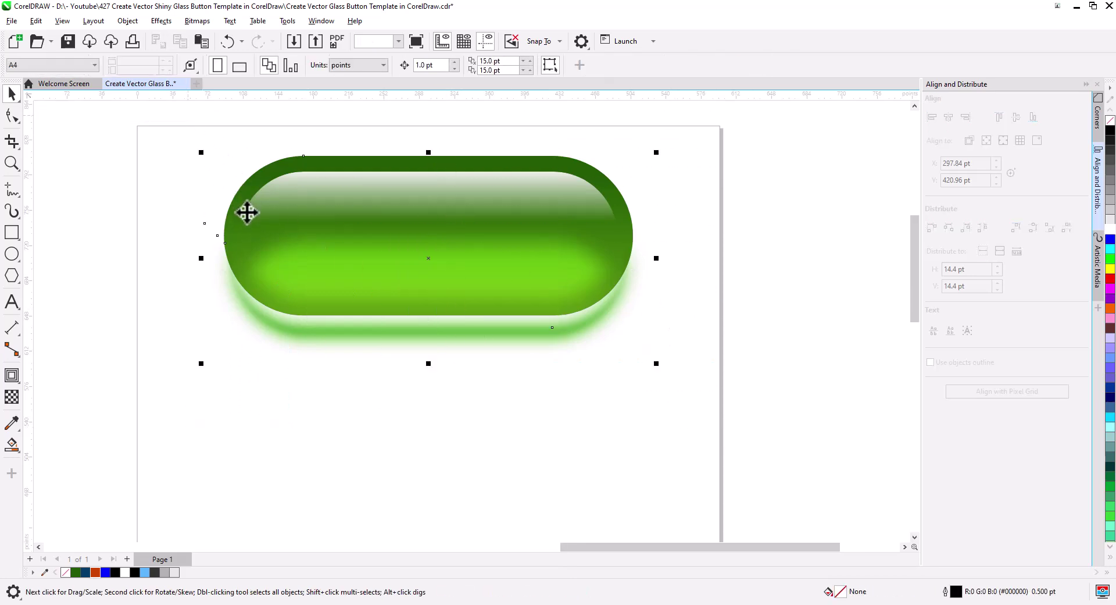
key(ctrl+g)
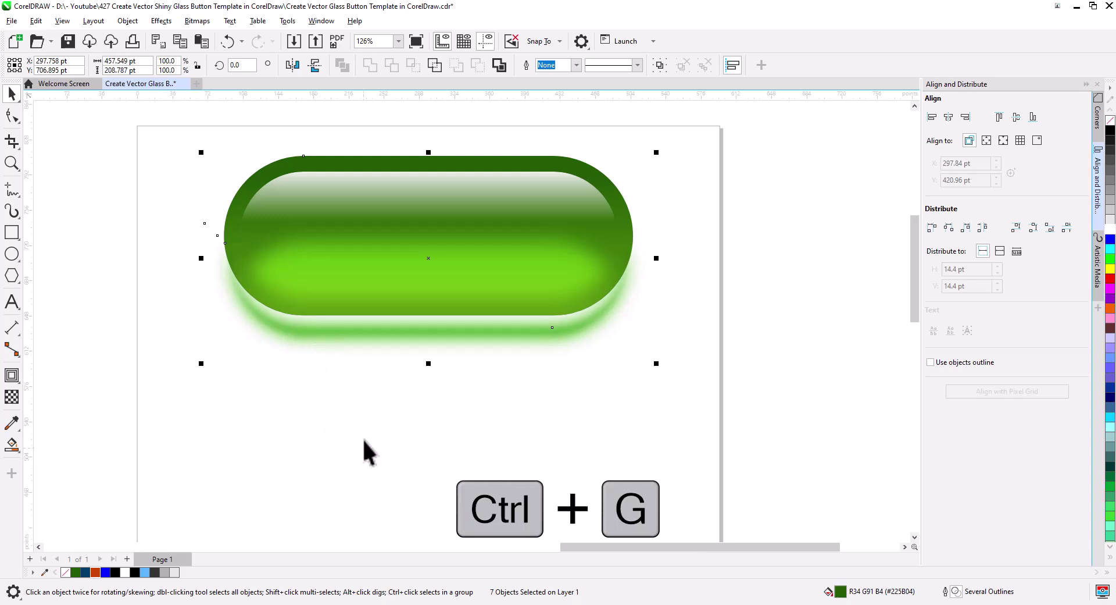
Step: Duplicate the grouped green button straight down twice, making an evenly spaced column of three buttons
scroll(386, 274, down, 3)
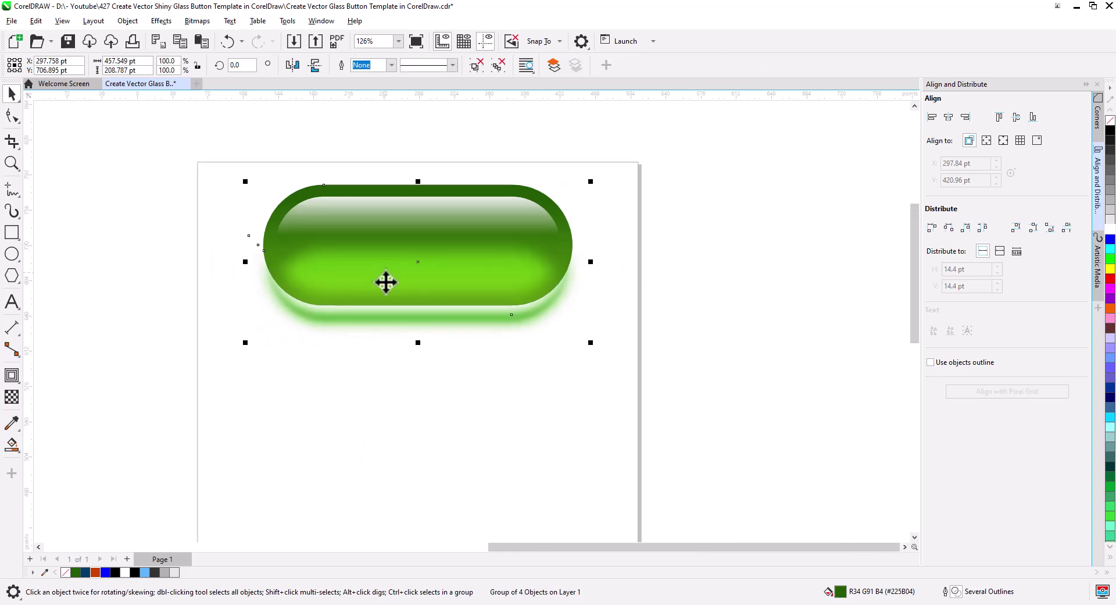
drag(436, 252, 435, 367)
click(463, 391)
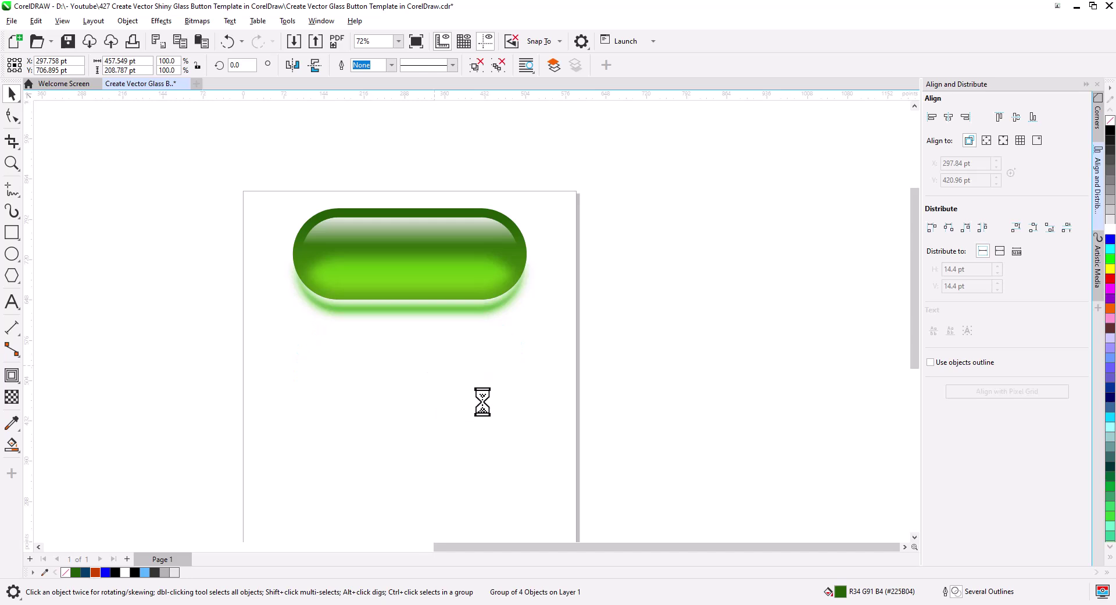
key(ctrl+r)
click(585, 374)
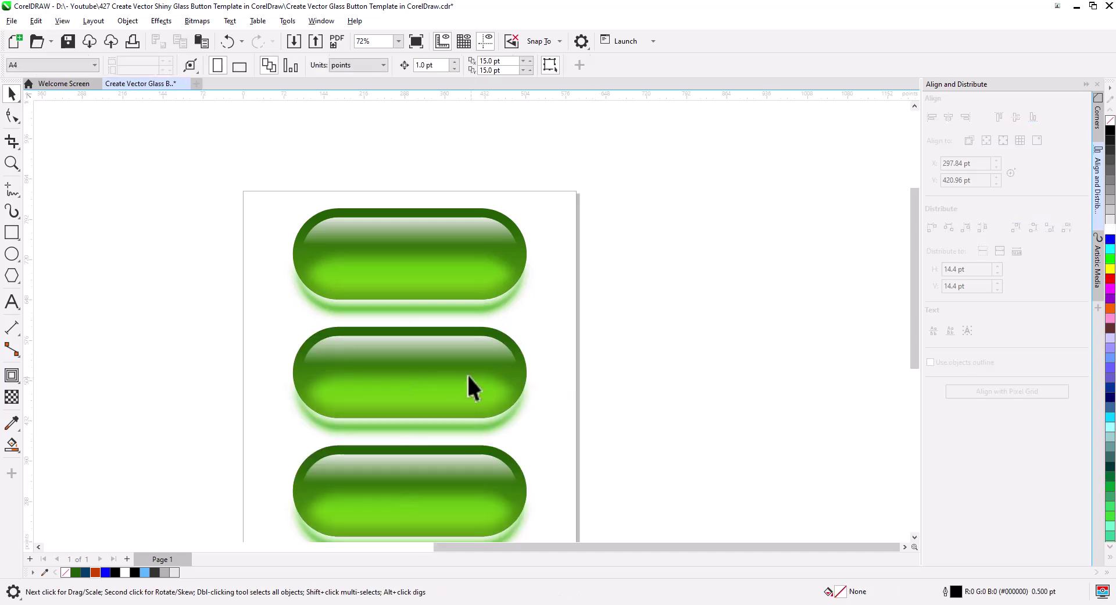
Step: Recolor the middle button dark blue and the lowest button orange-red with the document's swatches
click(466, 373)
click(85, 572)
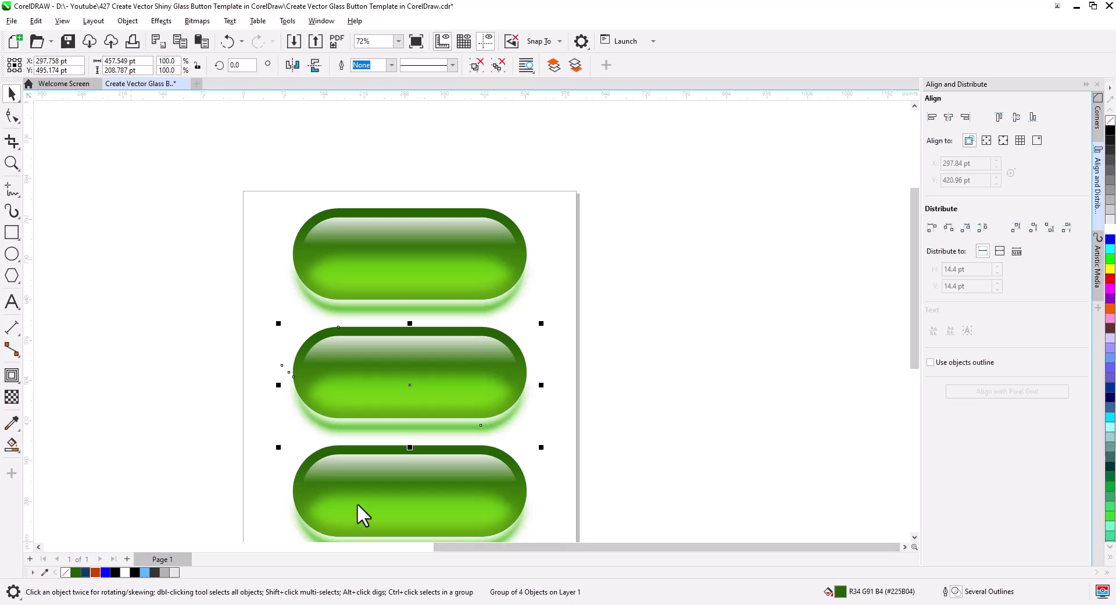
scroll(588, 430, down, 2)
click(469, 382)
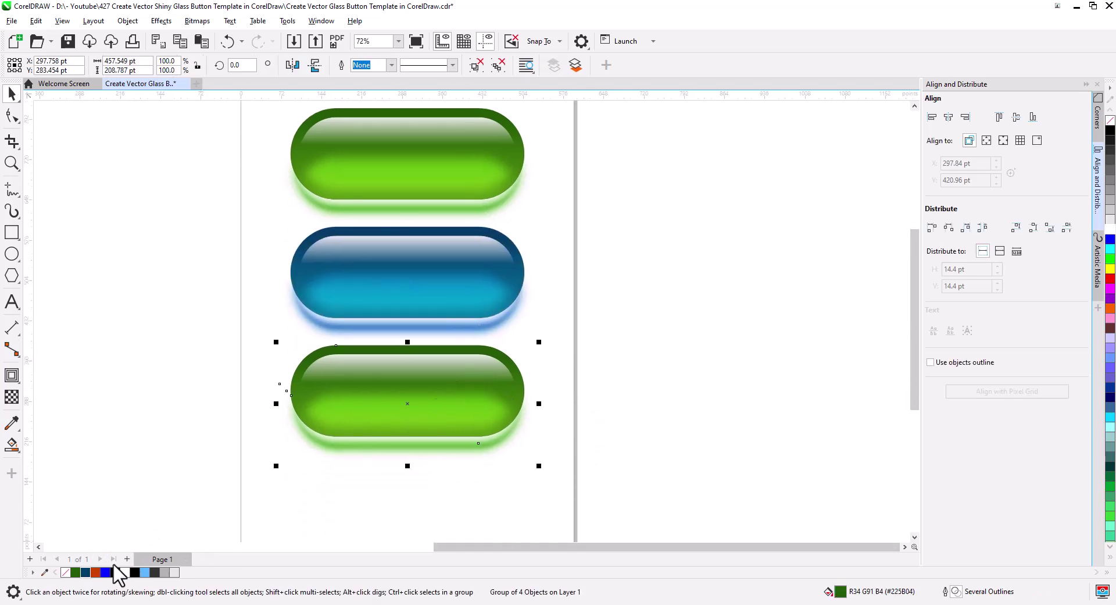
click(96, 572)
click(179, 425)
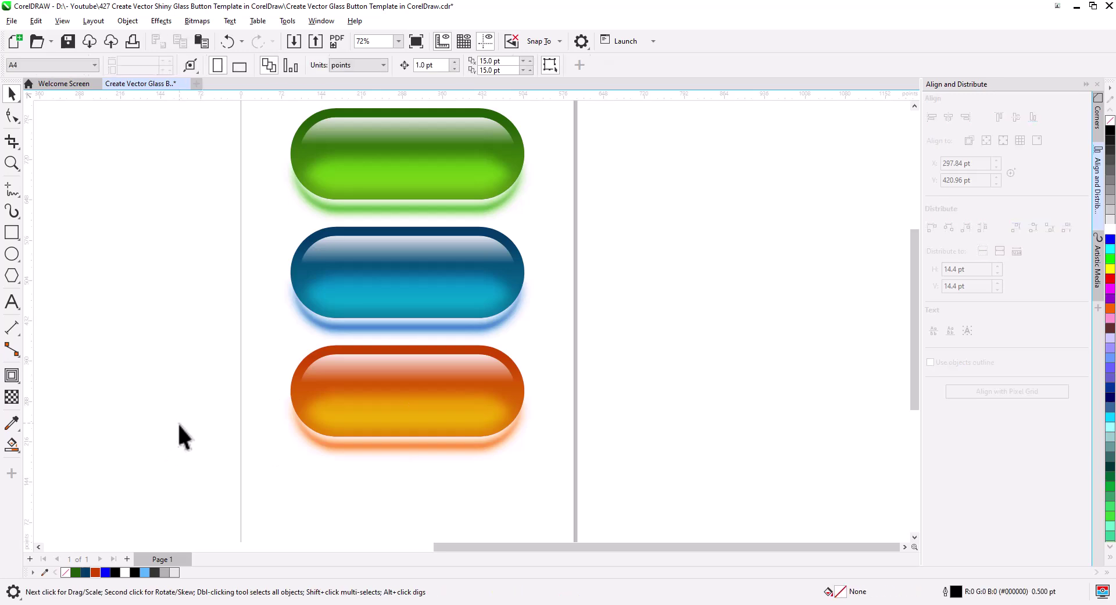